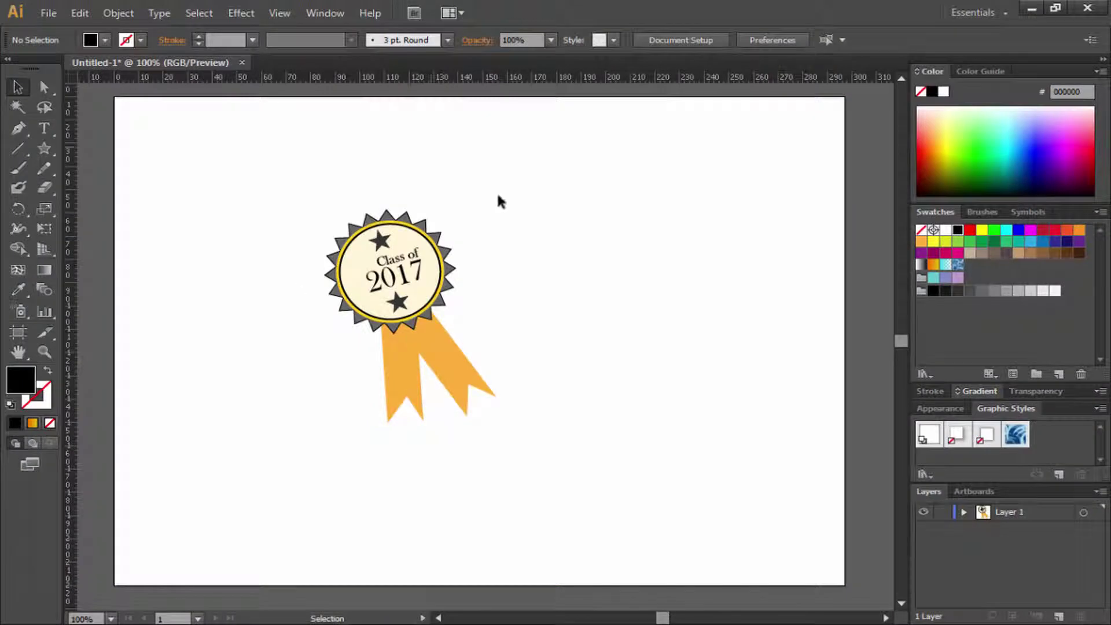
- Expand Layer 1 of the finished badge document and look through its objects
click(963, 514)
scroll(1026, 537, down, 5)
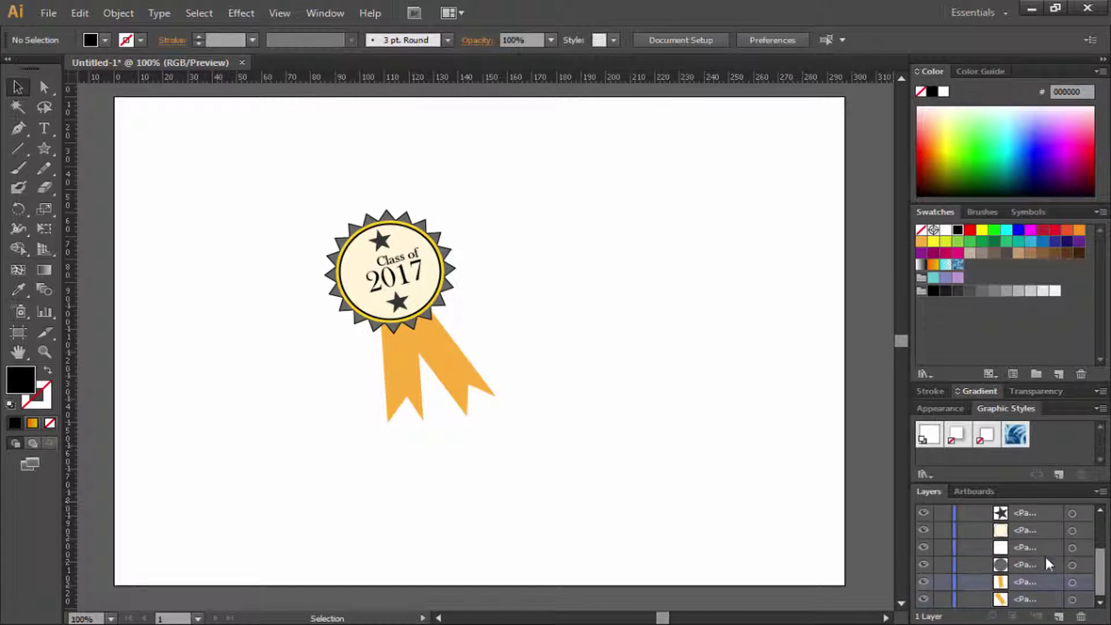
scroll(617, 438, up, 4)
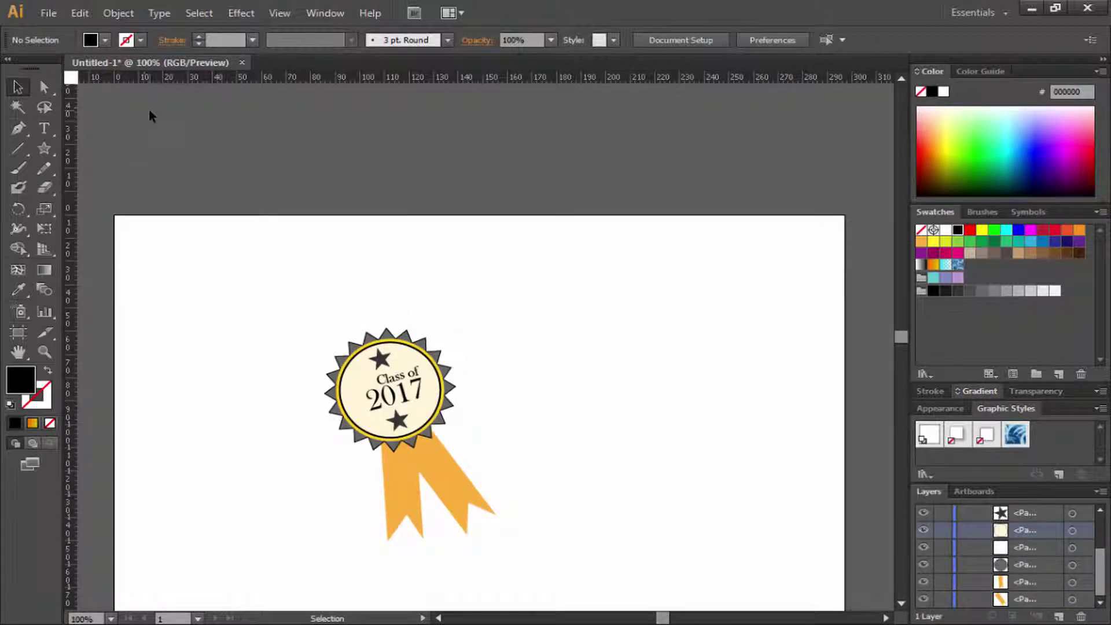
- Create a new A4 landscape document, 297 mm wide and 210 mm high
click(49, 14)
click(63, 27)
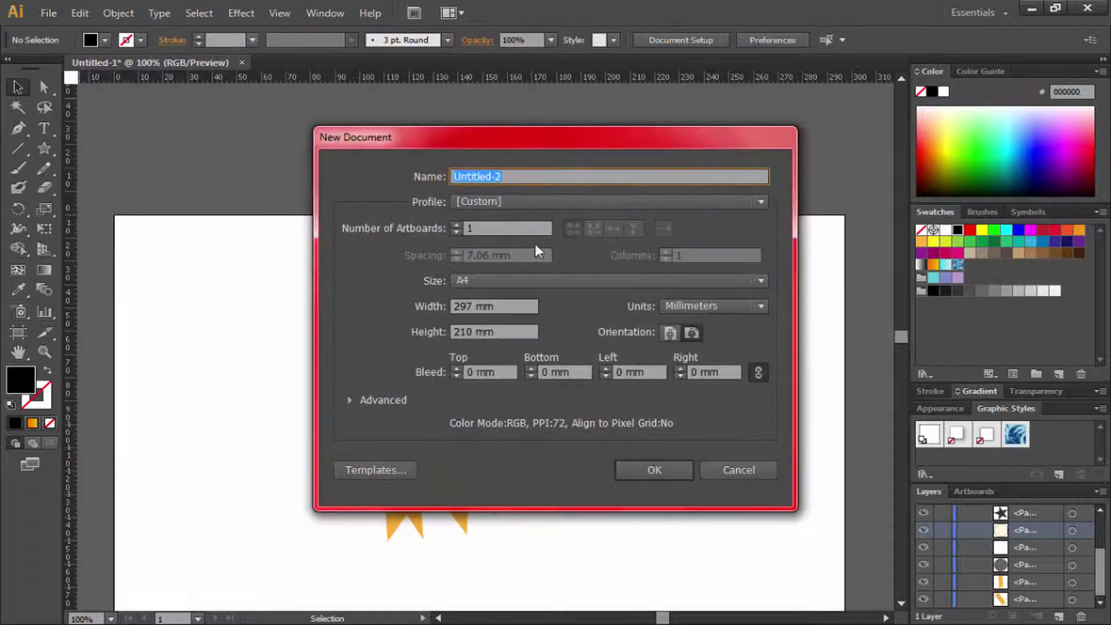
click(479, 331)
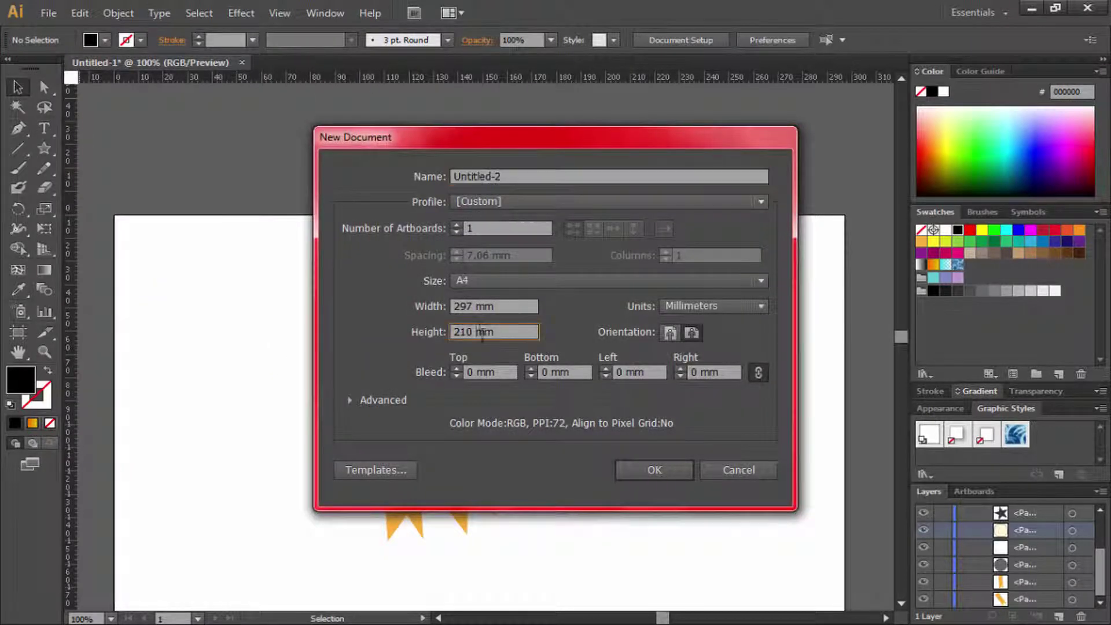
click(665, 469)
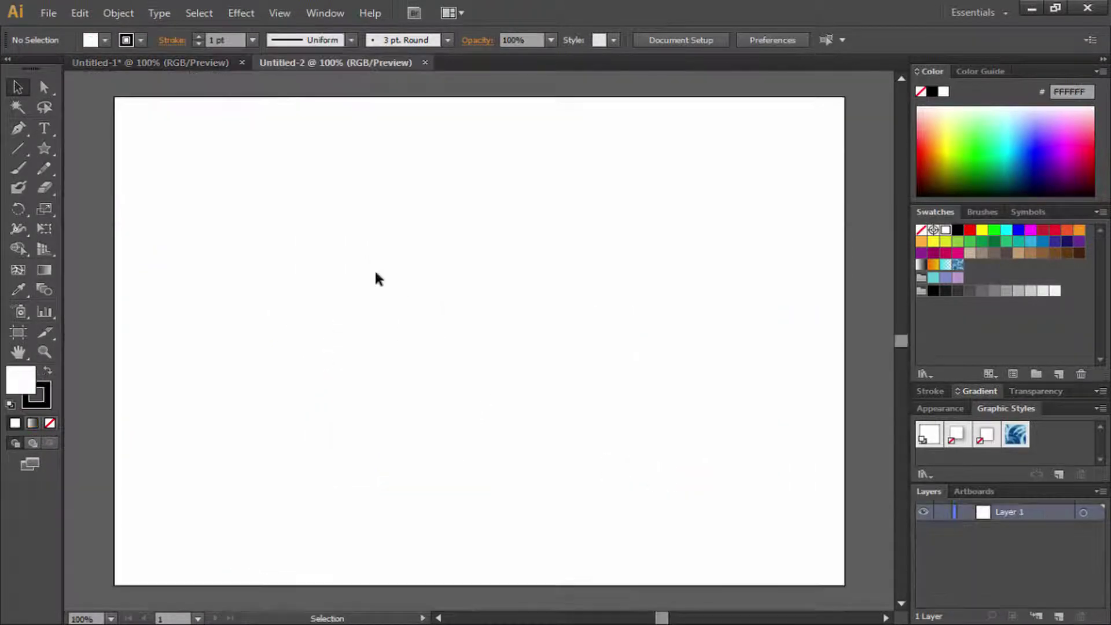
- Detach the shape tools as a floating palette and draw a 17-point star with shallow points on the artboard
drag(47, 148, 240, 184)
drag(155, 167, 154, 88)
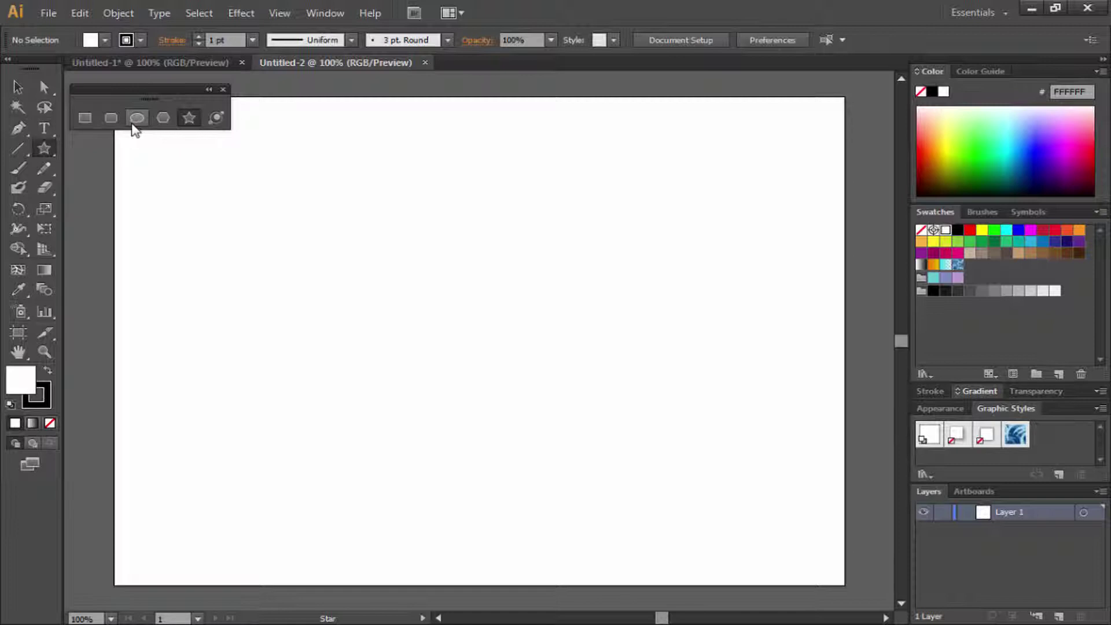
click(188, 119)
drag(331, 239, 377, 310)
key(Up)
key(Up)
key(Up)
key(Up)
key(Up)
key(Up)
key(Up)
key(Up)
key(Up)
key(Up)
key(Up)
key(Up)
key(ctrl)
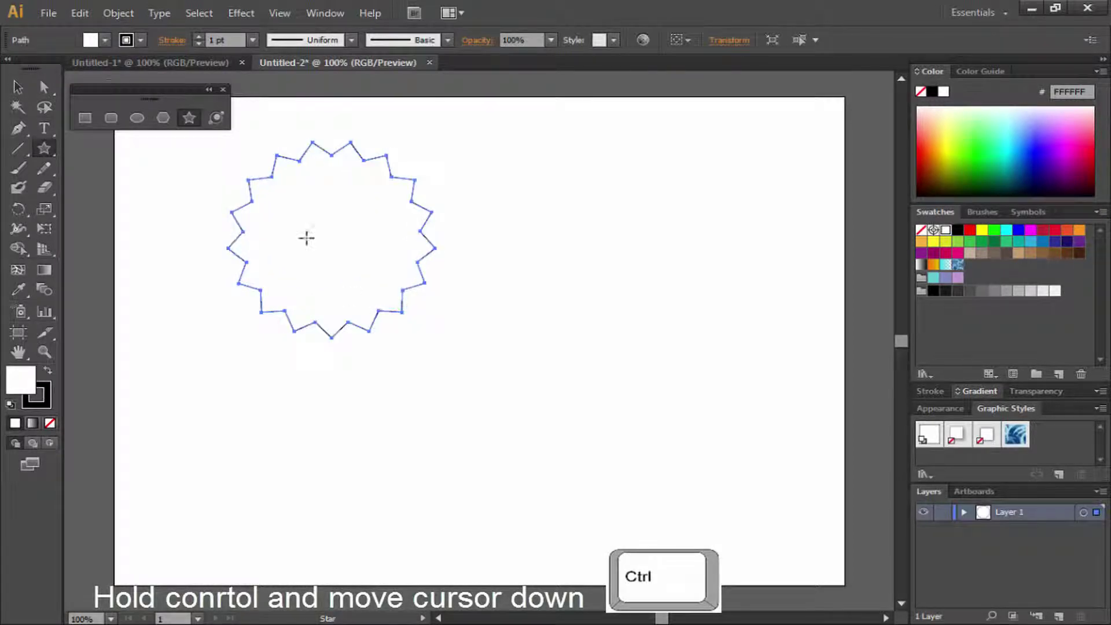
- Fill the star with dark gray 666666 and set its stroke to none
click(92, 42)
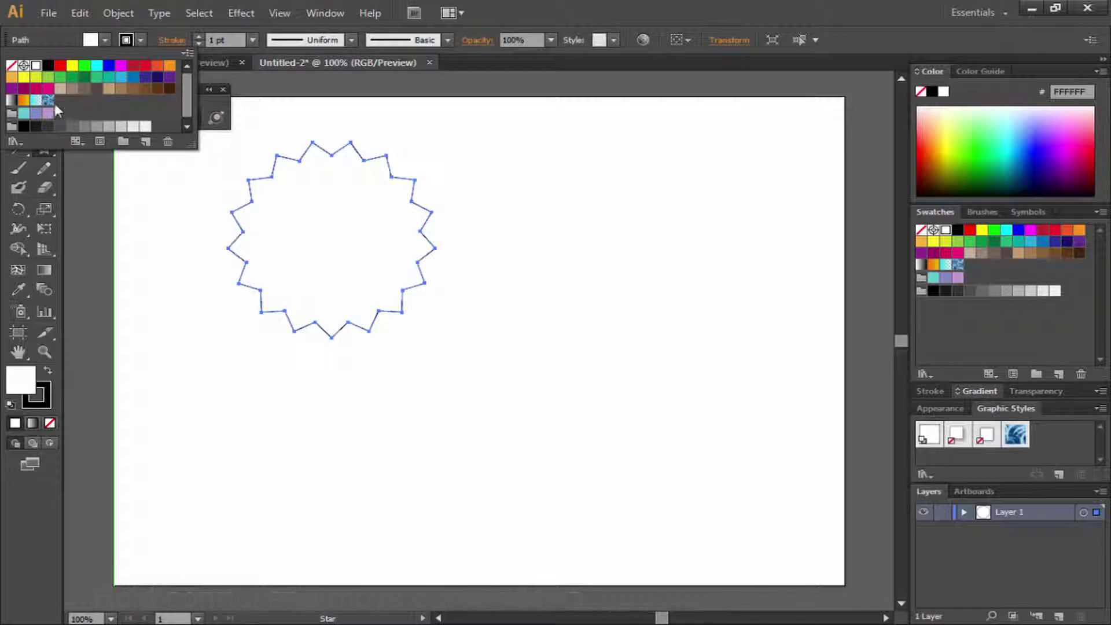
click(72, 126)
click(92, 41)
click(125, 40)
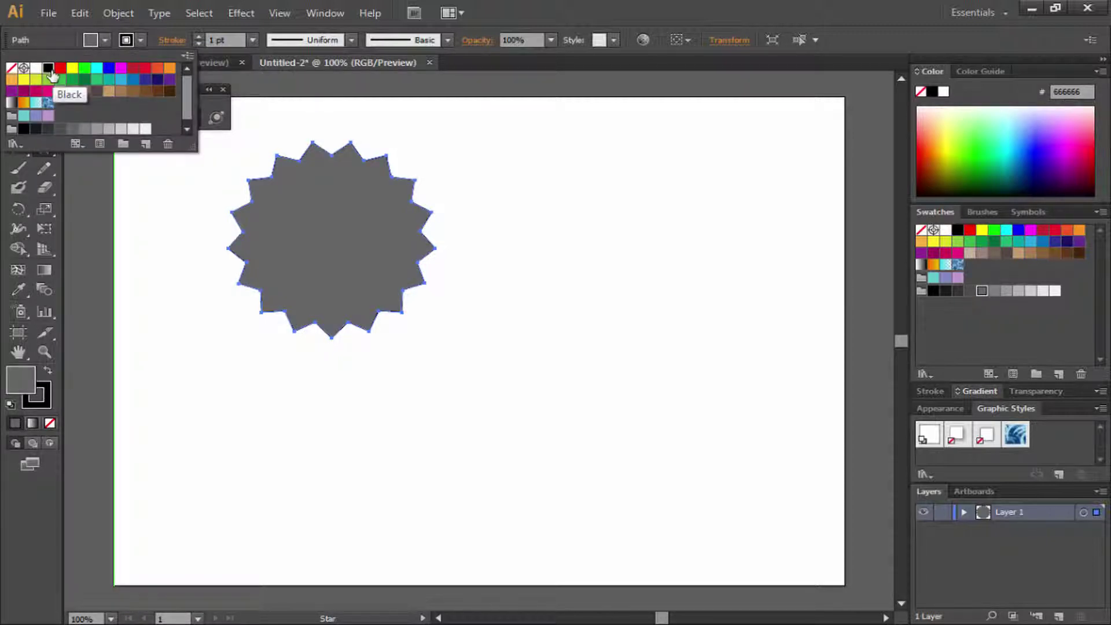
click(11, 67)
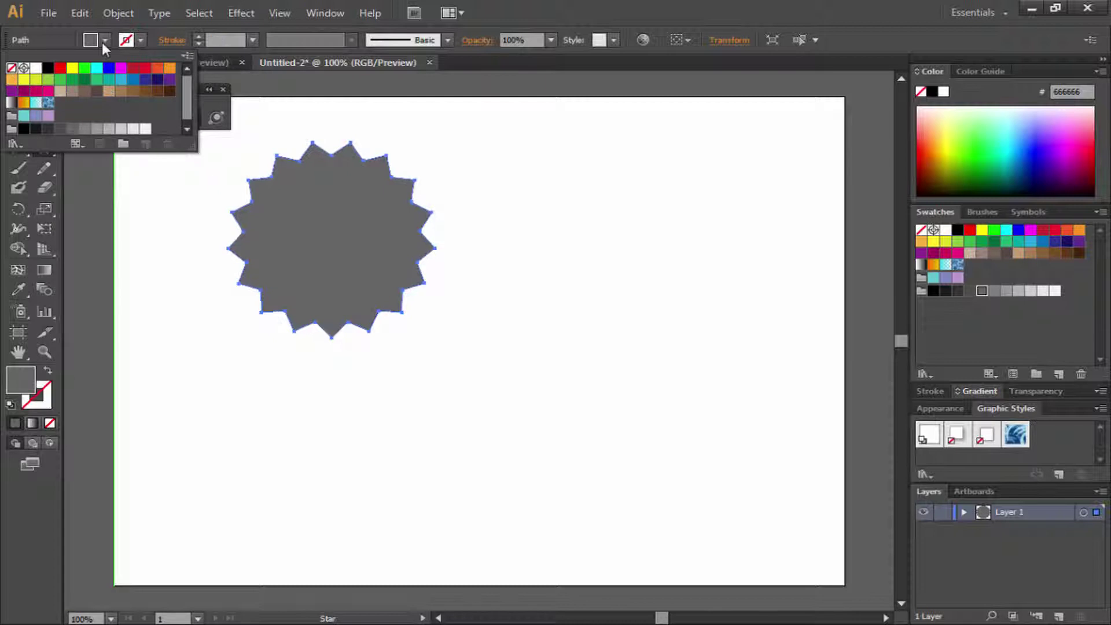
- Move the gray star slightly toward the artboard's center and scale it down proportionally
key(v)
drag(329, 232, 383, 242)
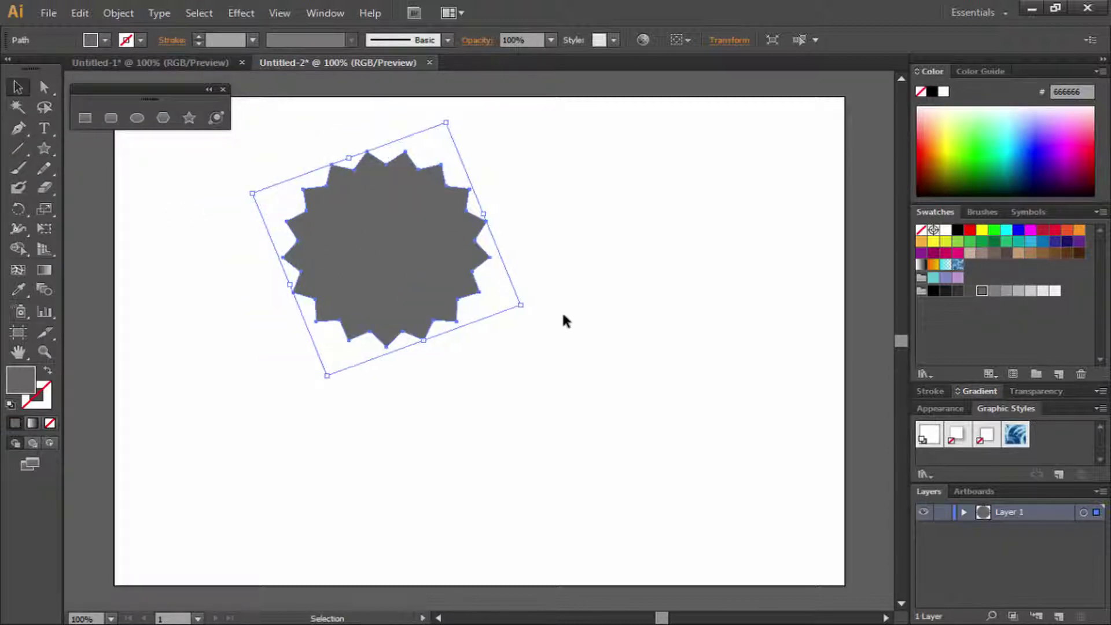
drag(520, 305, 494, 288)
click(455, 371)
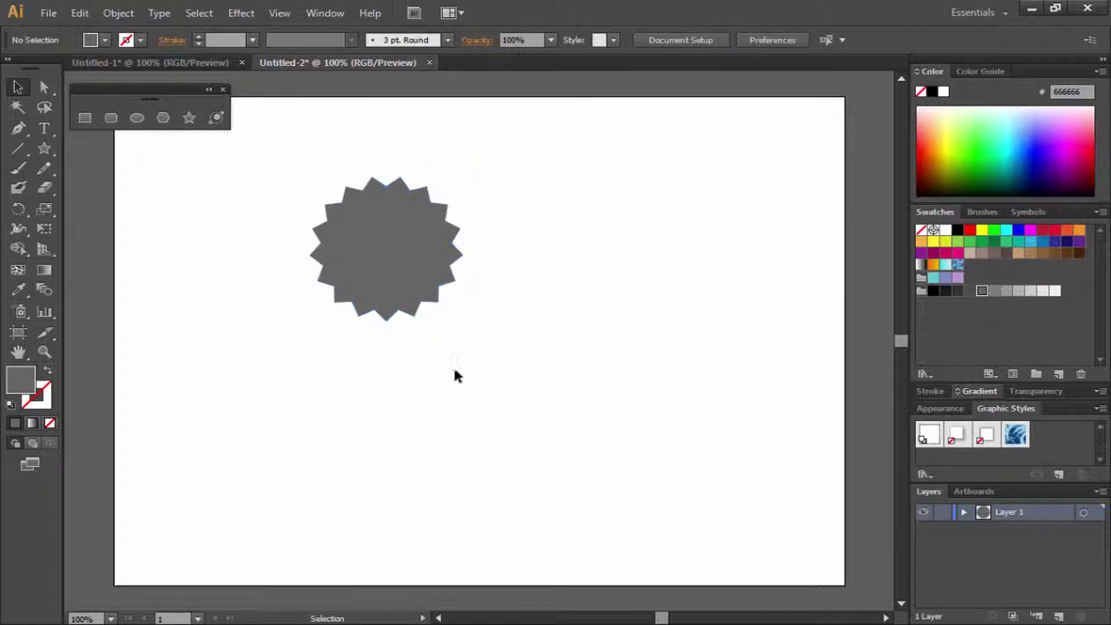
- Draw a circle slightly smaller than the star beside it and fill it with orange FBB03B
click(137, 118)
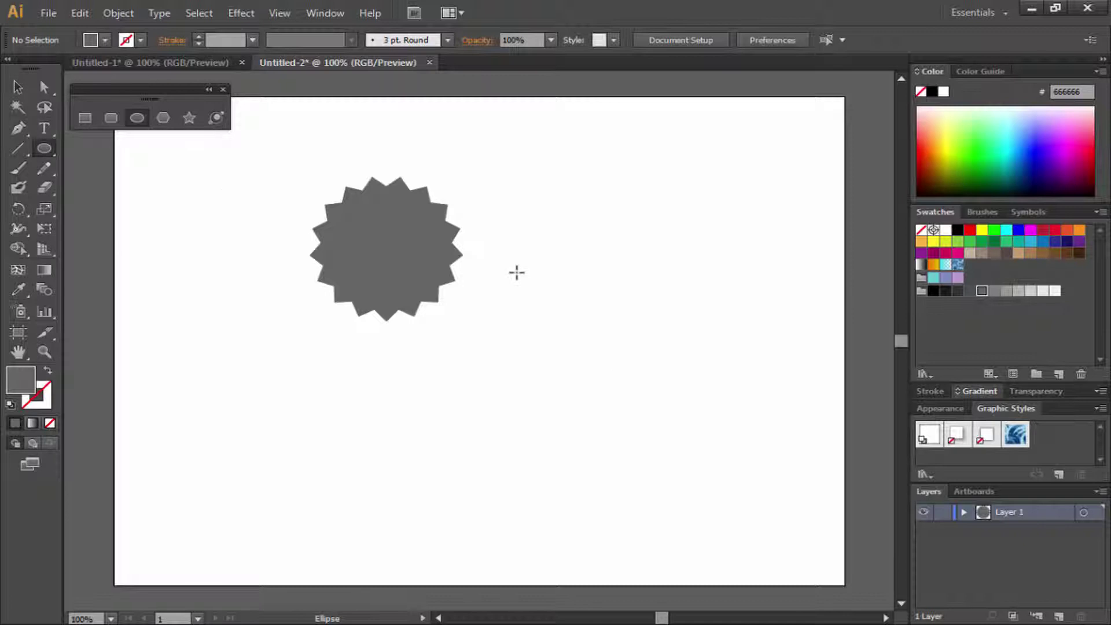
drag(516, 272, 563, 336)
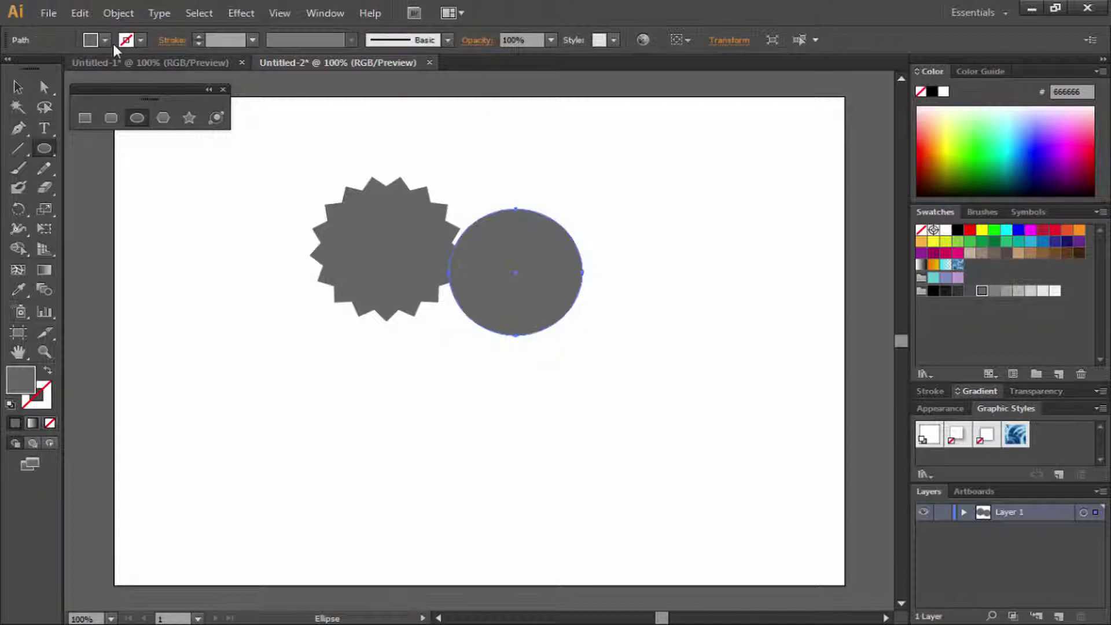
click(93, 40)
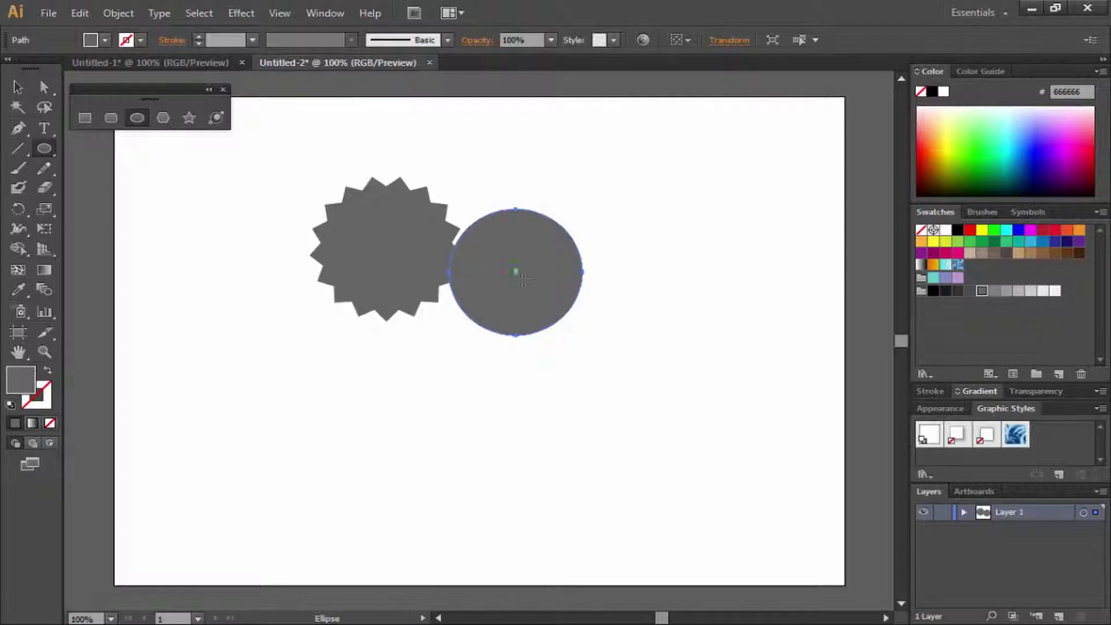
click(92, 38)
click(14, 78)
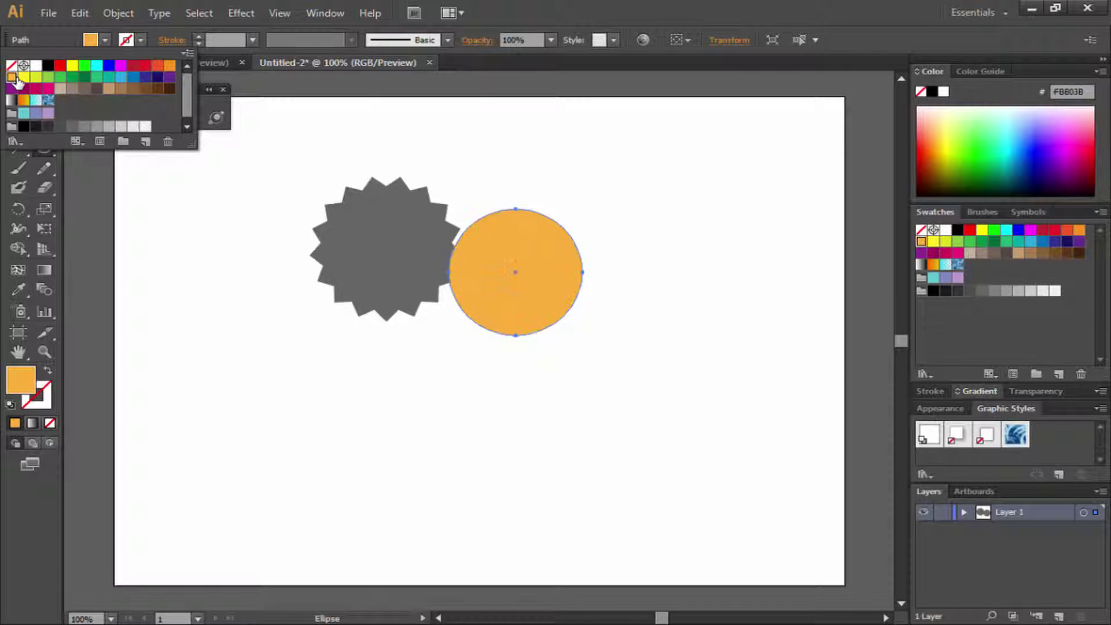
- Place the orange circle centered over the gray star and resize it so only the star's points stick out
key(v)
drag(470, 300, 383, 281)
drag(453, 314, 452, 312)
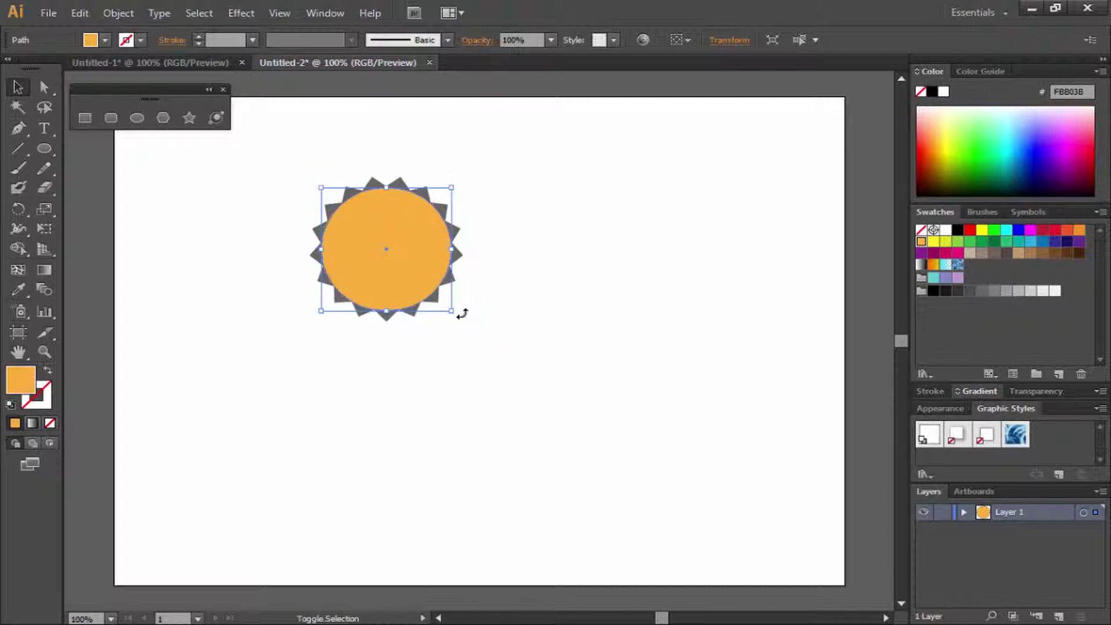
click(577, 293)
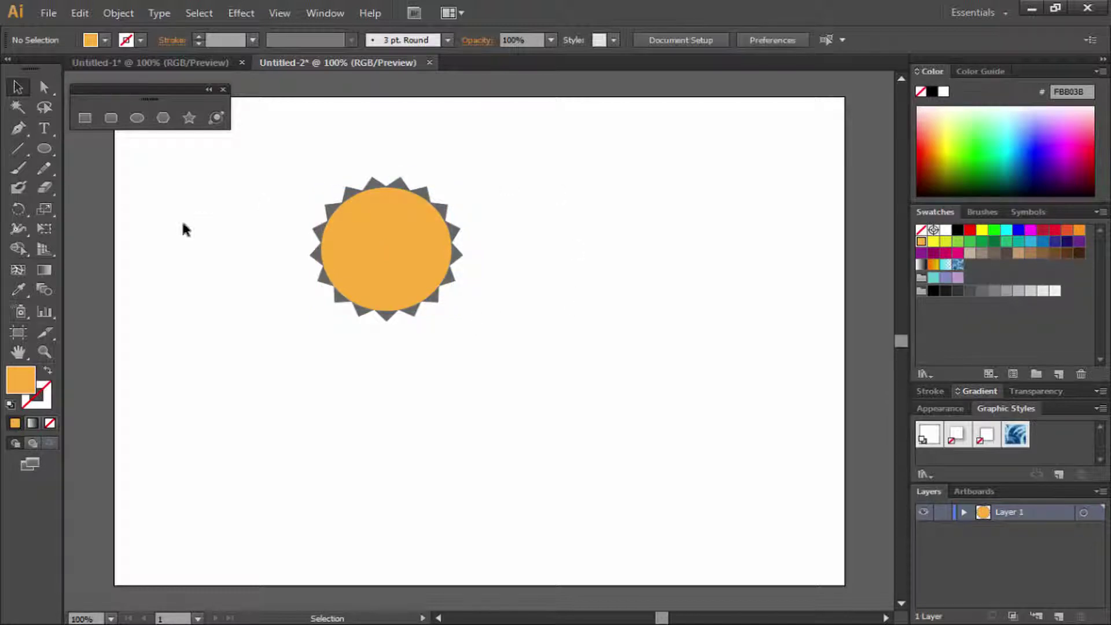
- Draw a second, slightly smaller circle beside the badge and check its colors against the gdrex31 reference image
click(137, 117)
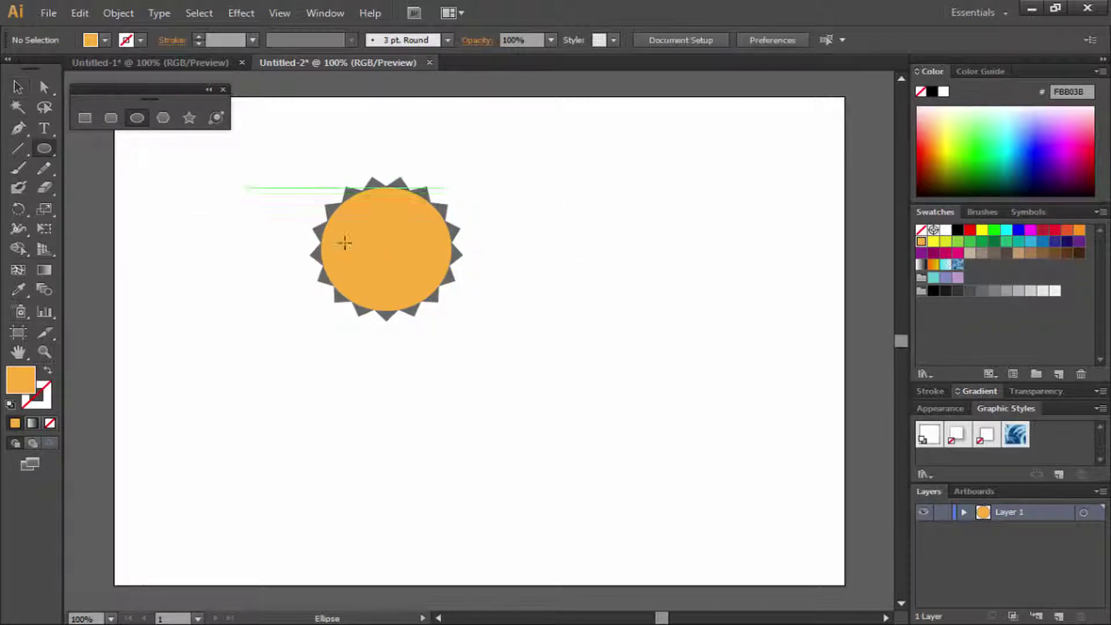
drag(532, 241, 568, 294)
click(91, 39)
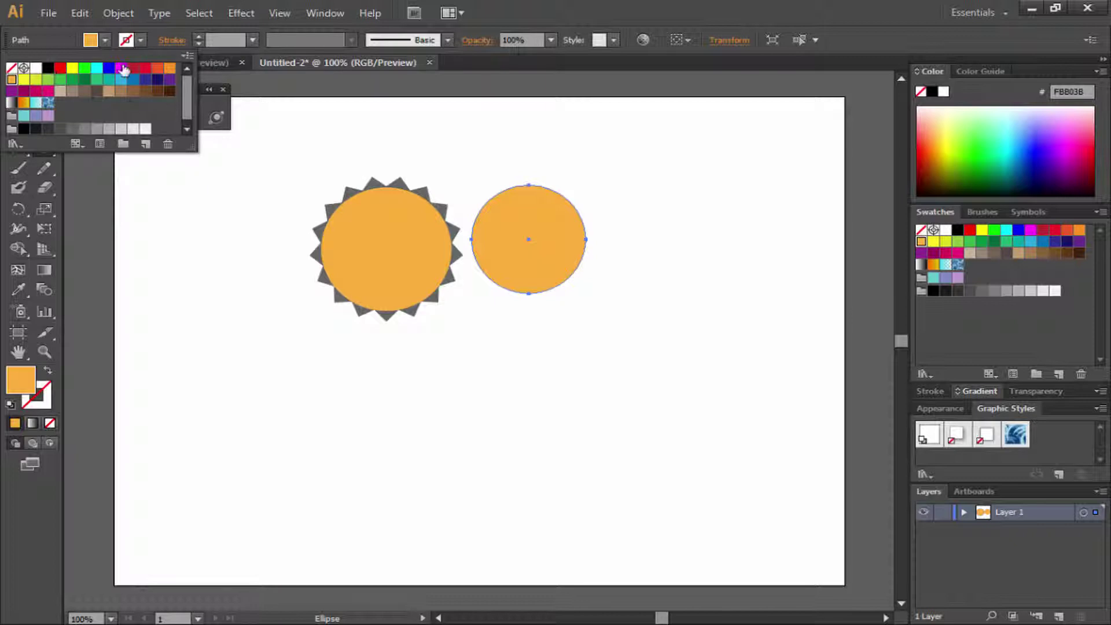
key(Escape)
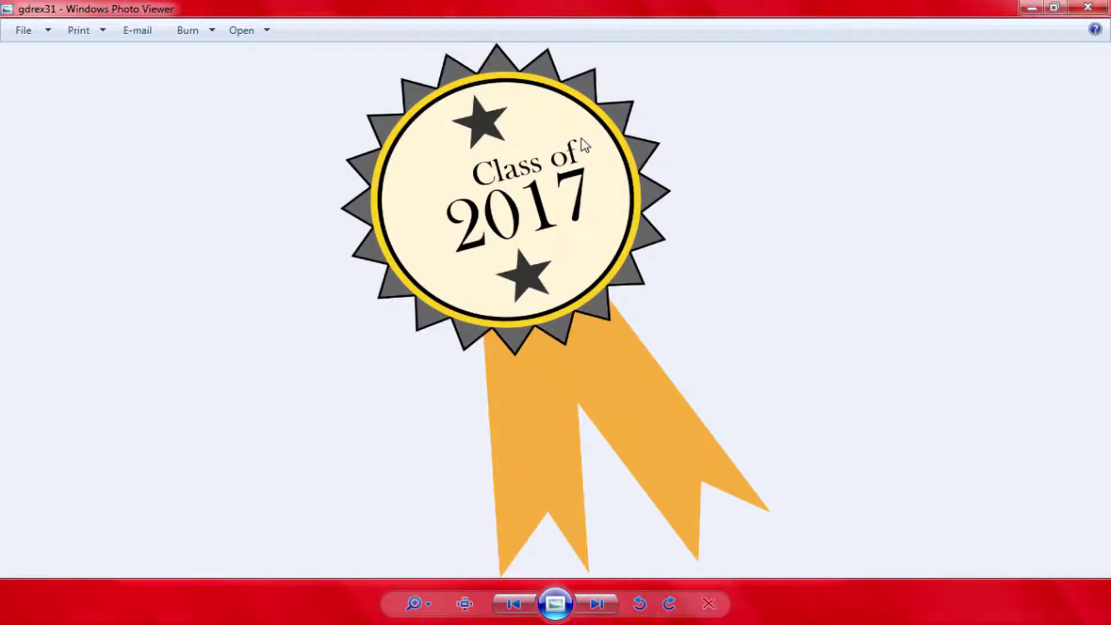
click(442, 623)
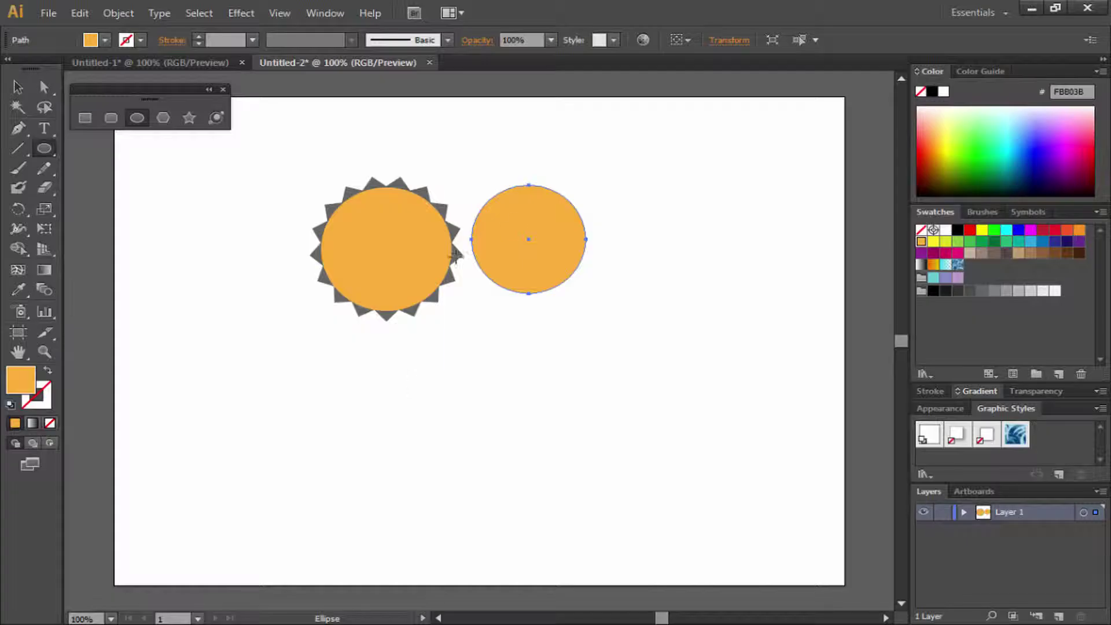
- Give the new circle a black stroke with a weight of 2 pt
click(127, 41)
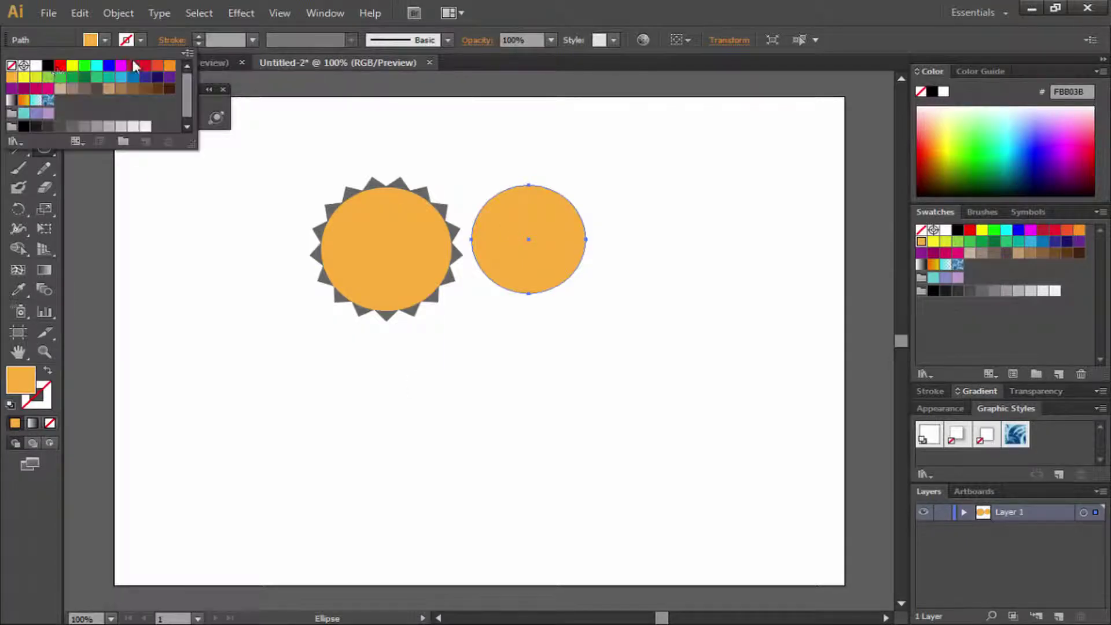
click(48, 66)
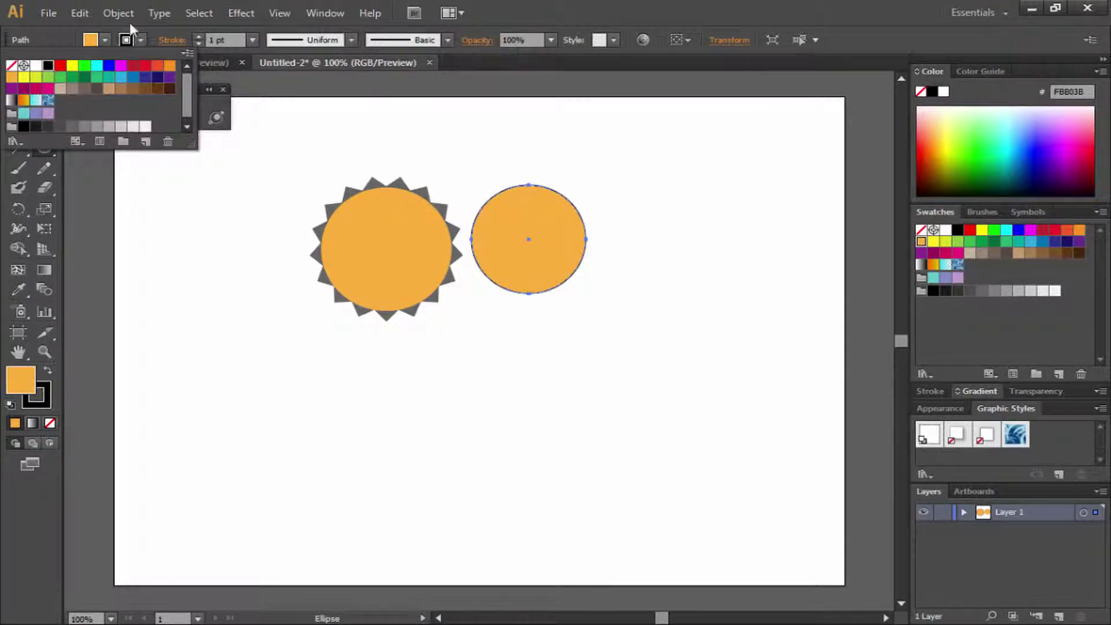
click(213, 39)
click(213, 39)
key(Up)
key(Up)
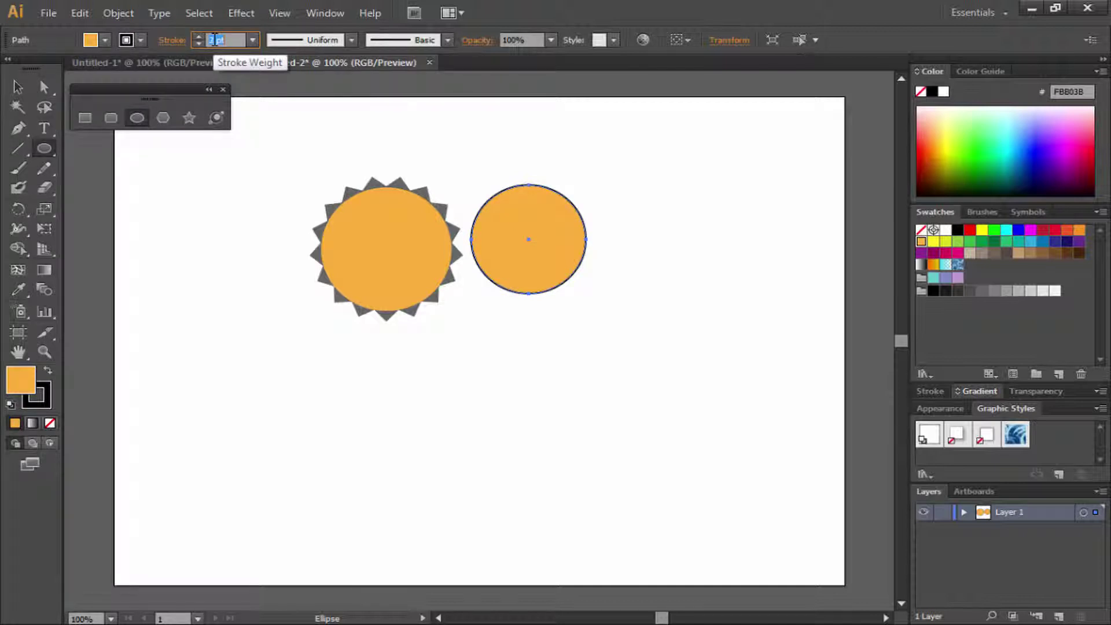
key(Down)
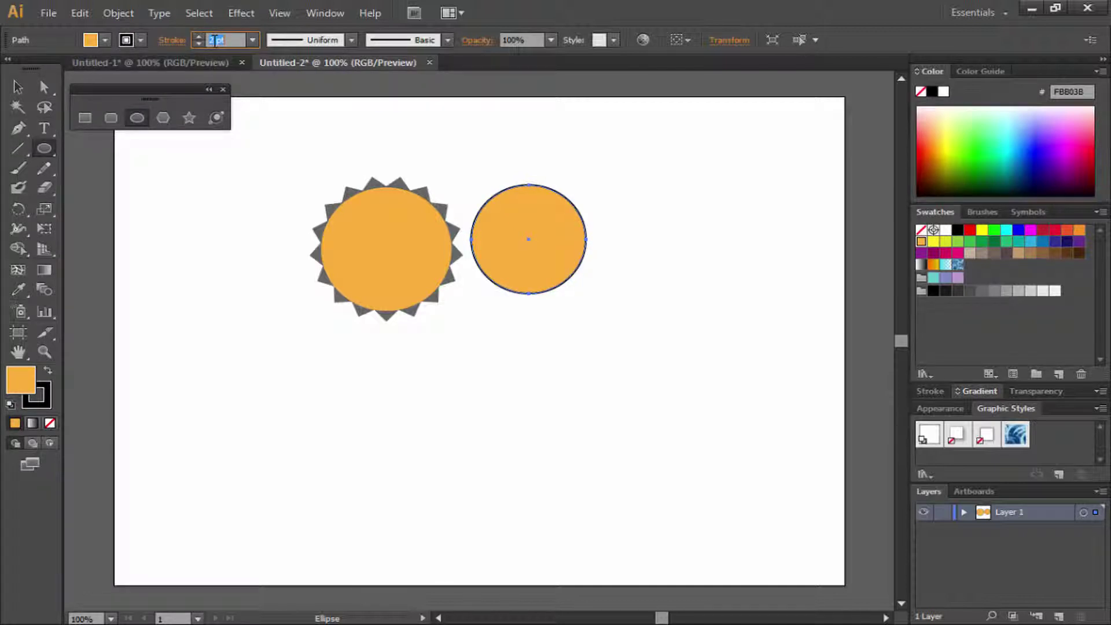
- Fill the black-outlined circle with the cream color FFF2C3
click(90, 40)
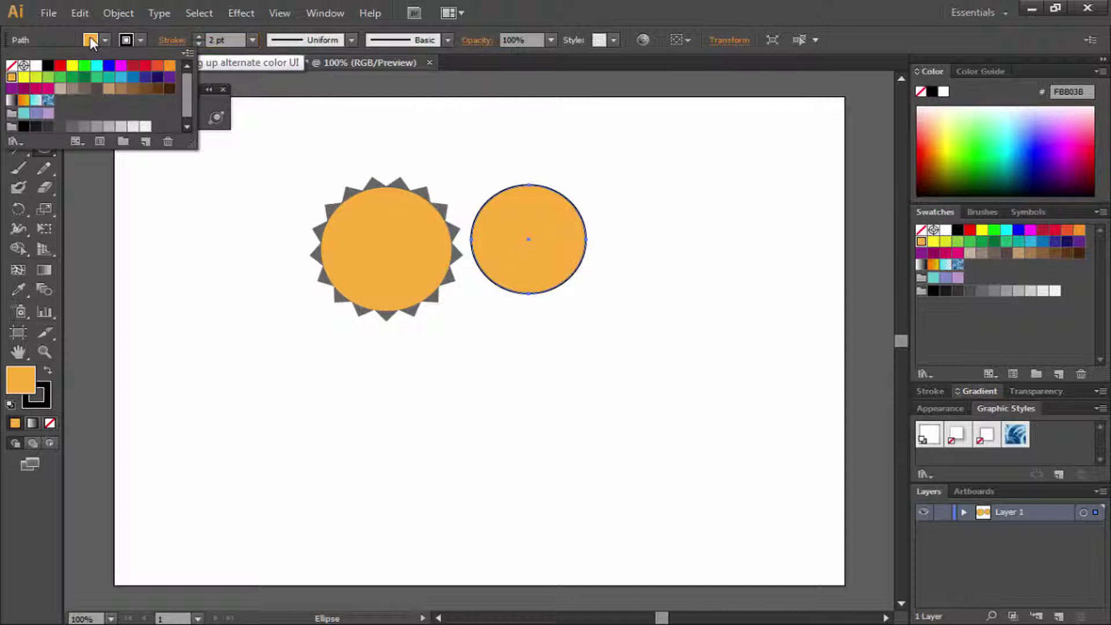
click(121, 126)
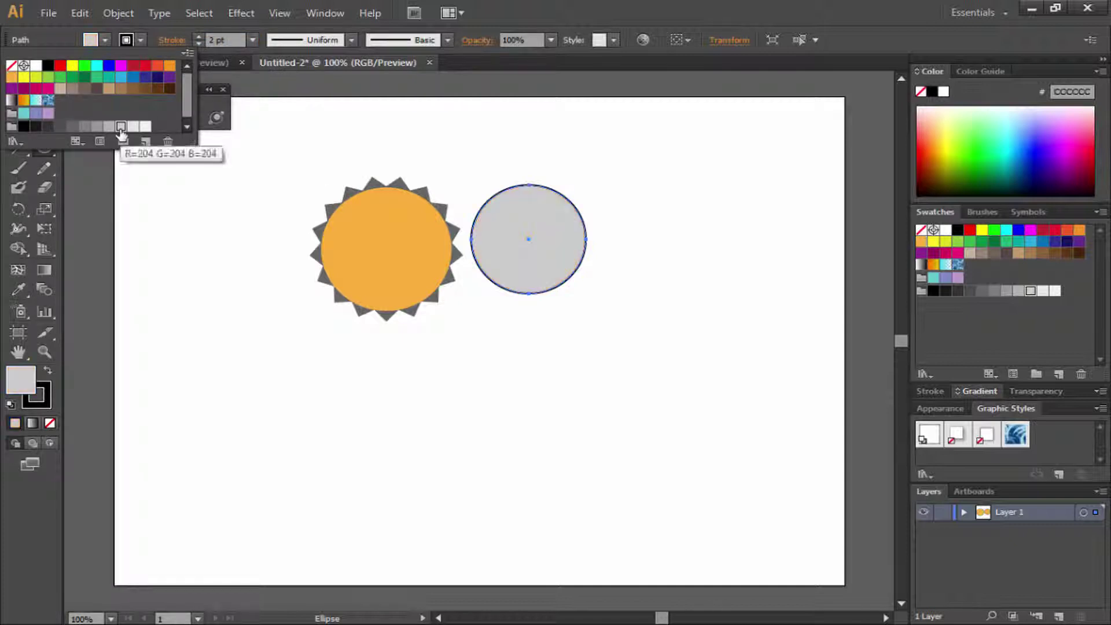
click(938, 103)
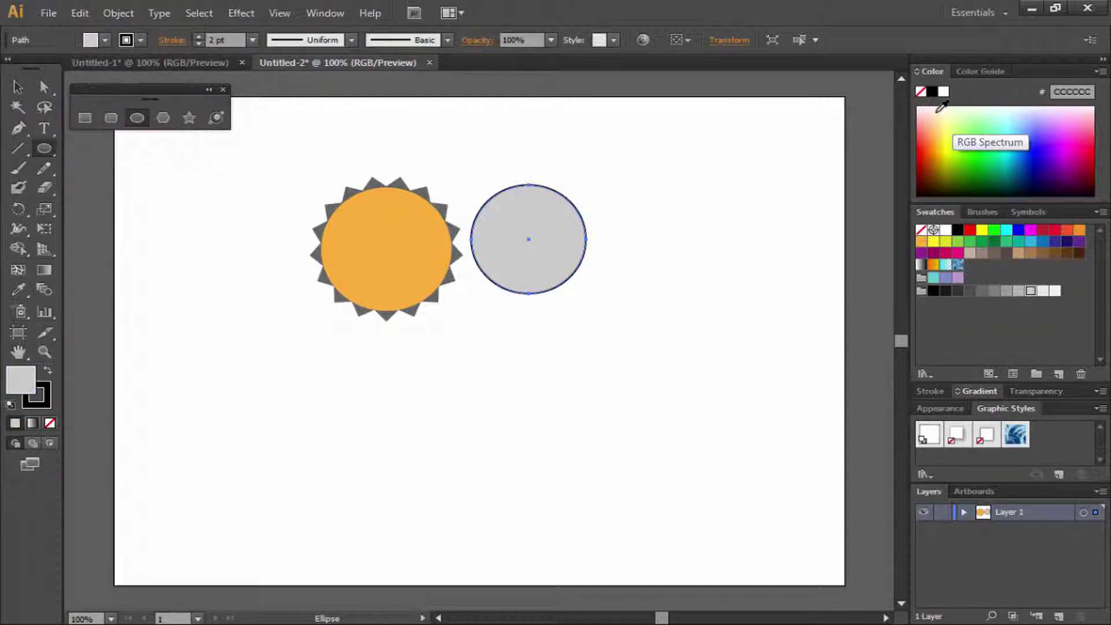
click(944, 106)
drag(945, 108, 953, 104)
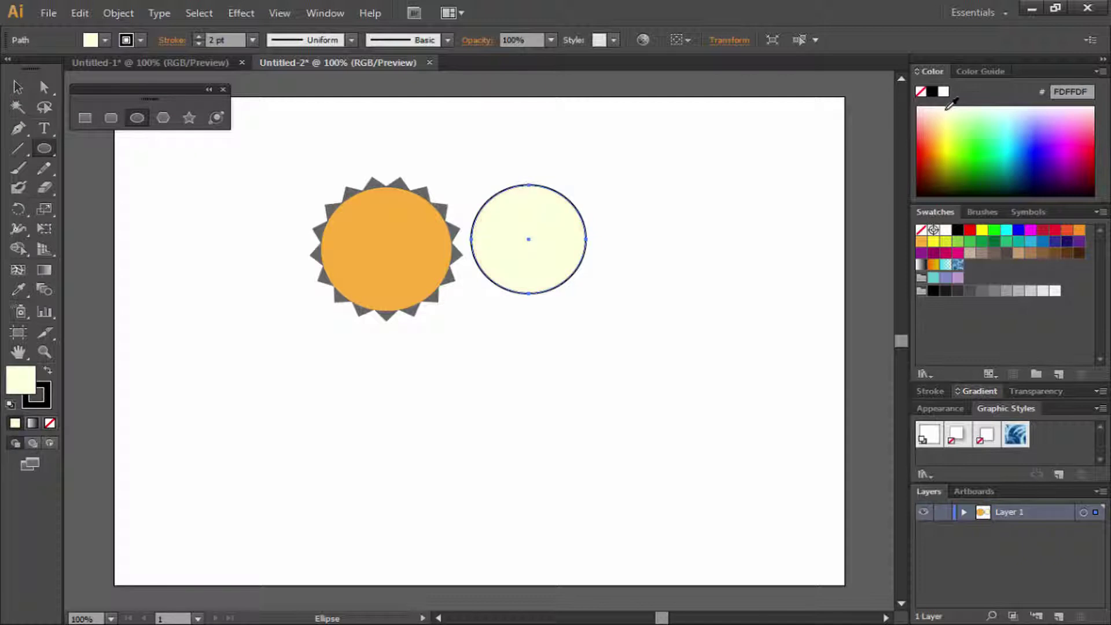
click(942, 108)
- Center the cream circle over the orange one and enlarge it until only a thin orange ring shows
click(17, 87)
drag(542, 256, 400, 265)
drag(443, 305, 446, 305)
click(510, 271)
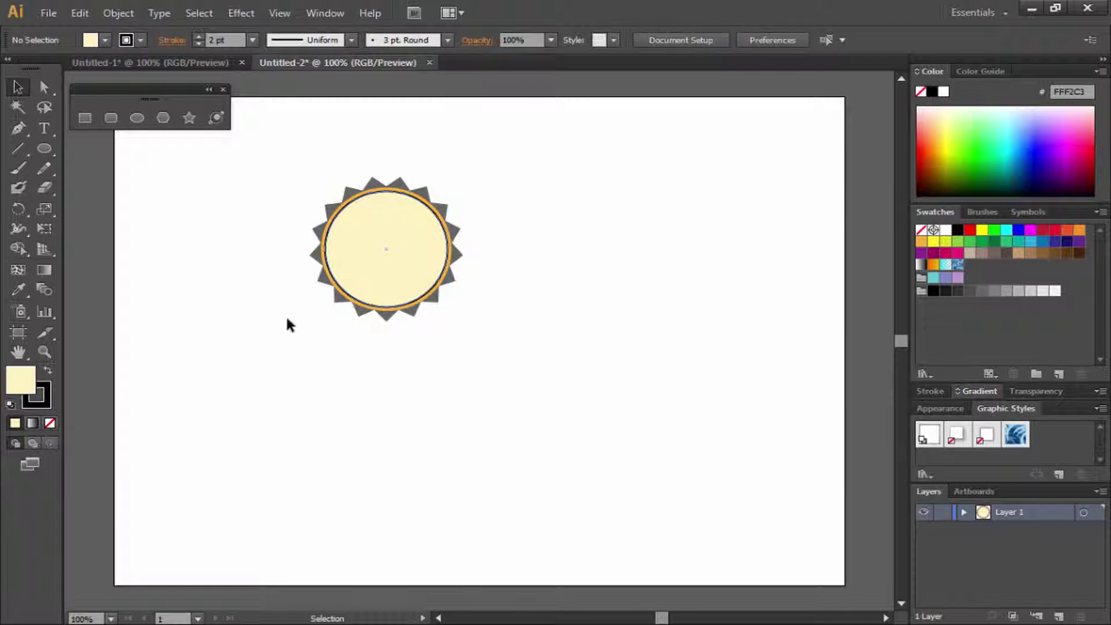
- Show the document grid in preparation for drawing with the Pen tool
click(18, 128)
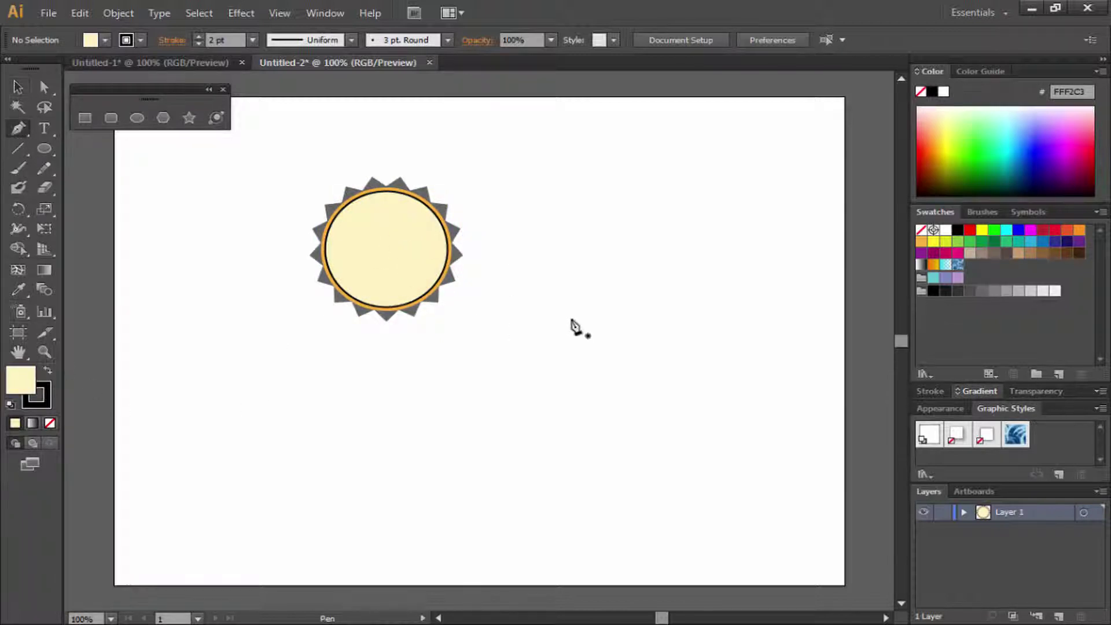
click(280, 13)
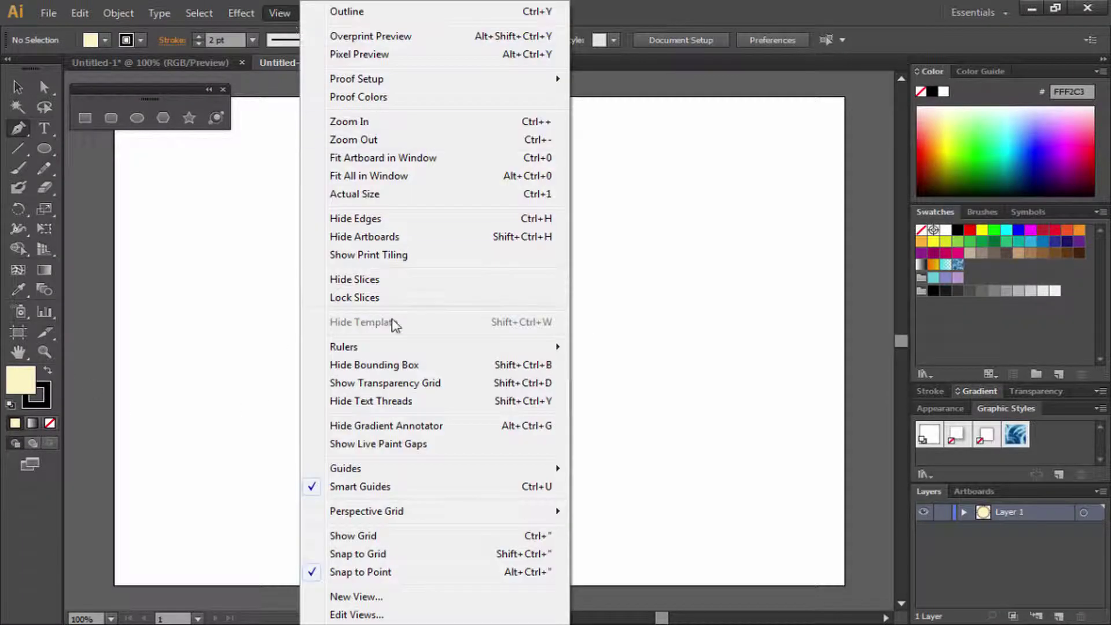
click(402, 536)
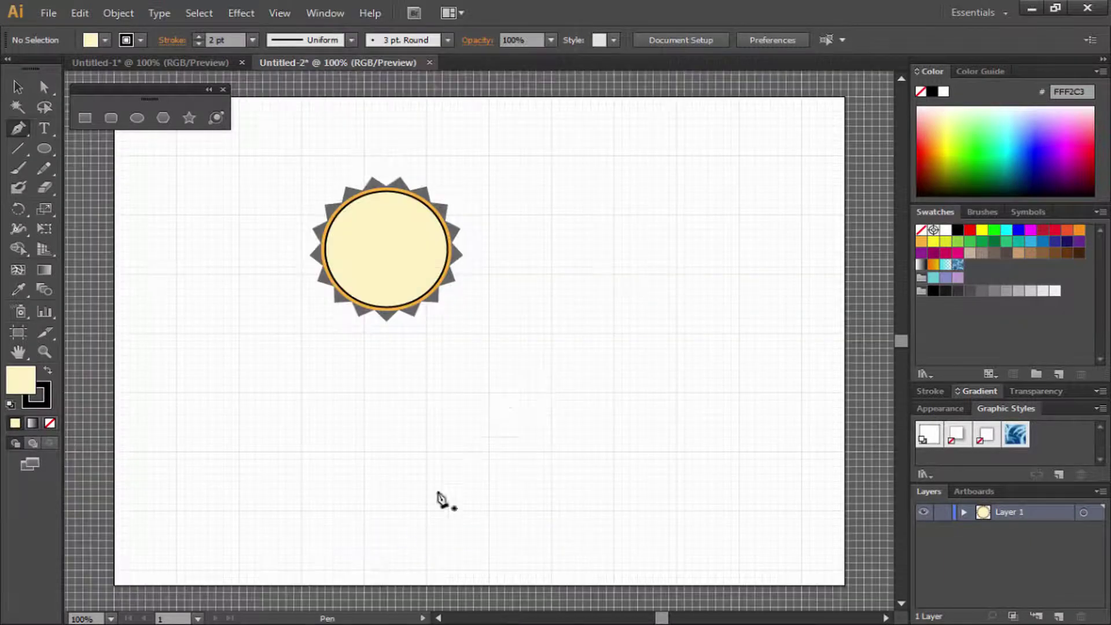
- Draw a closed vertical ribbon with a V-notched lower end beside the badge, about 15 mm wide and 51 mm tall
click(505, 273)
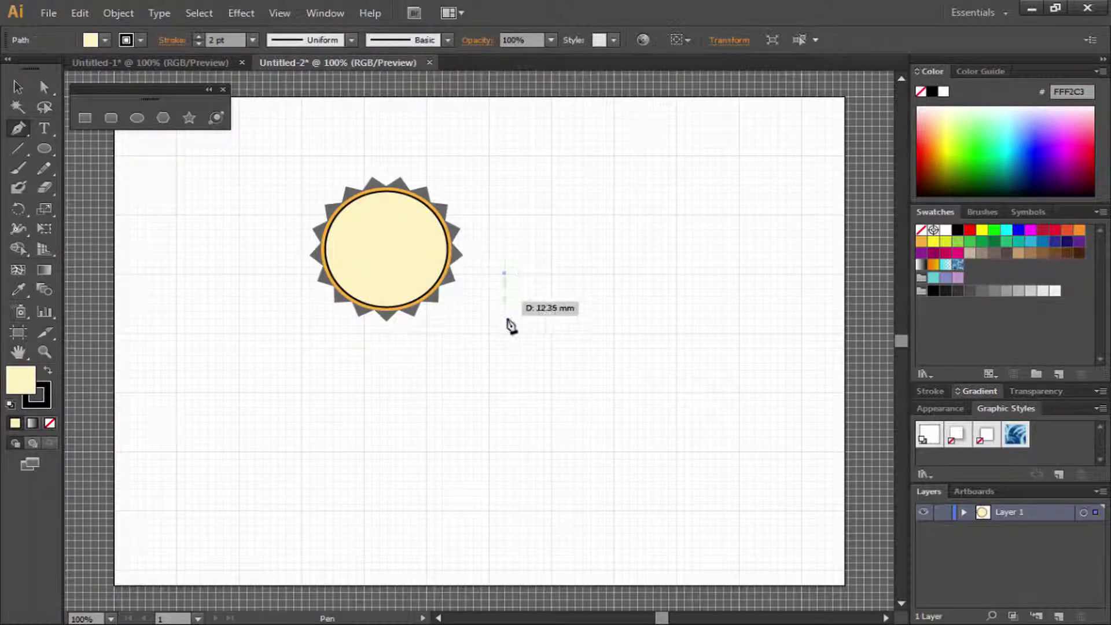
click(505, 392)
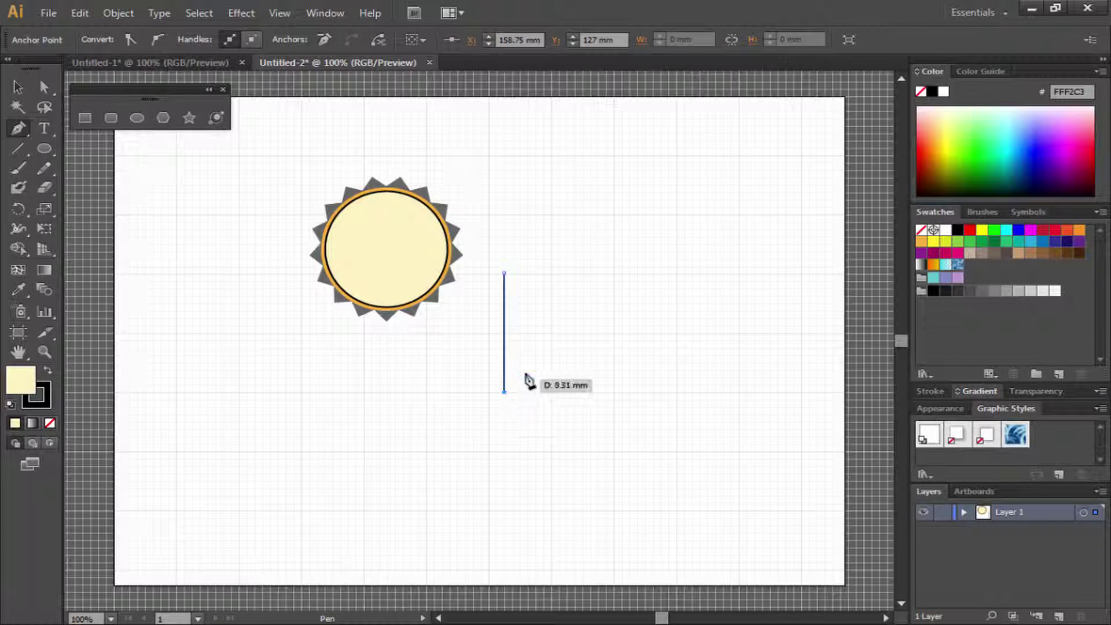
click(525, 372)
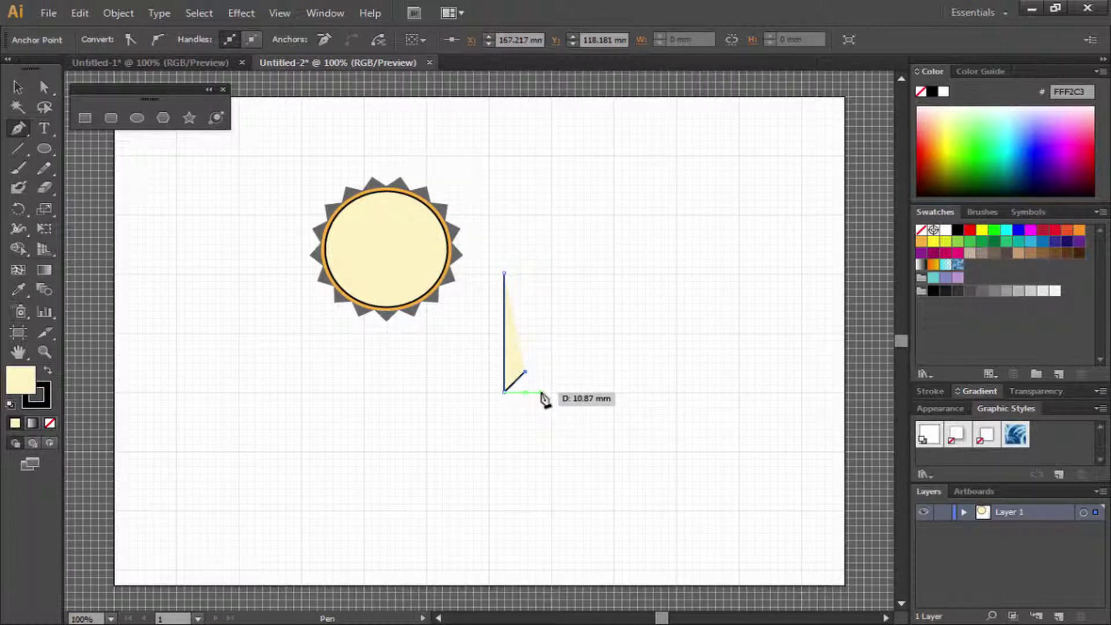
click(541, 392)
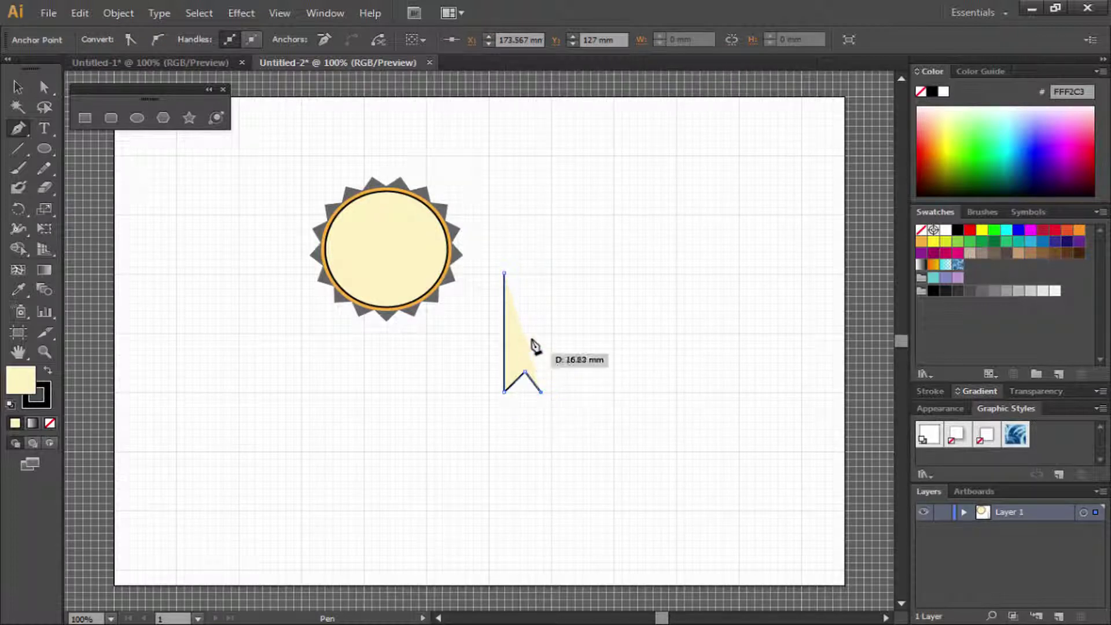
click(541, 273)
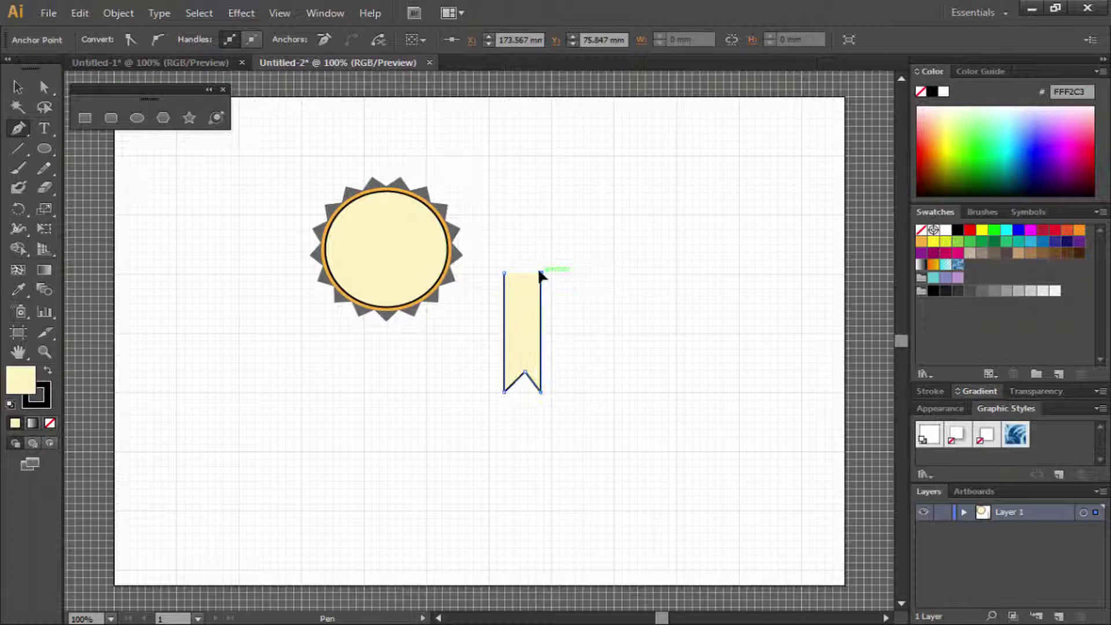
click(504, 273)
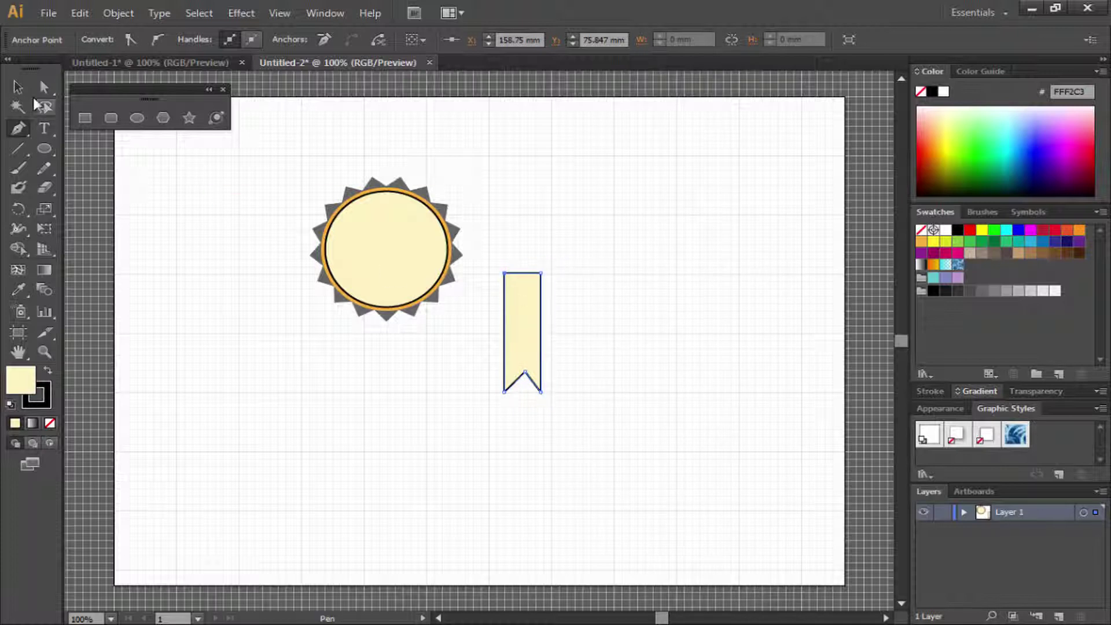
- Fill the ribbon with the yellow color FFF384
click(18, 91)
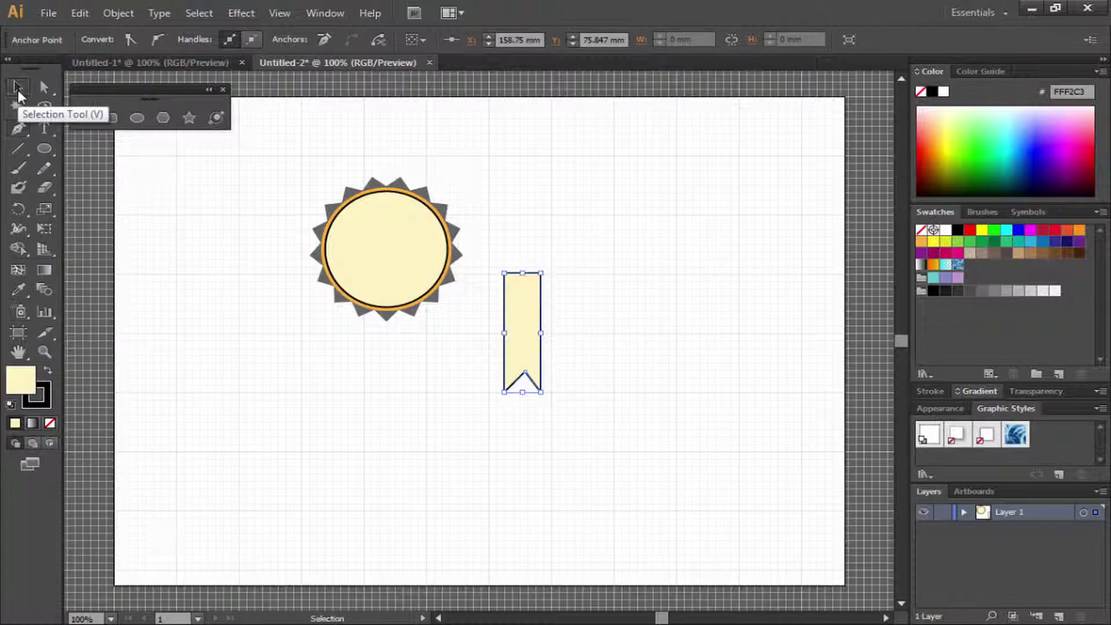
double_click(523, 338)
click(88, 43)
click(88, 43)
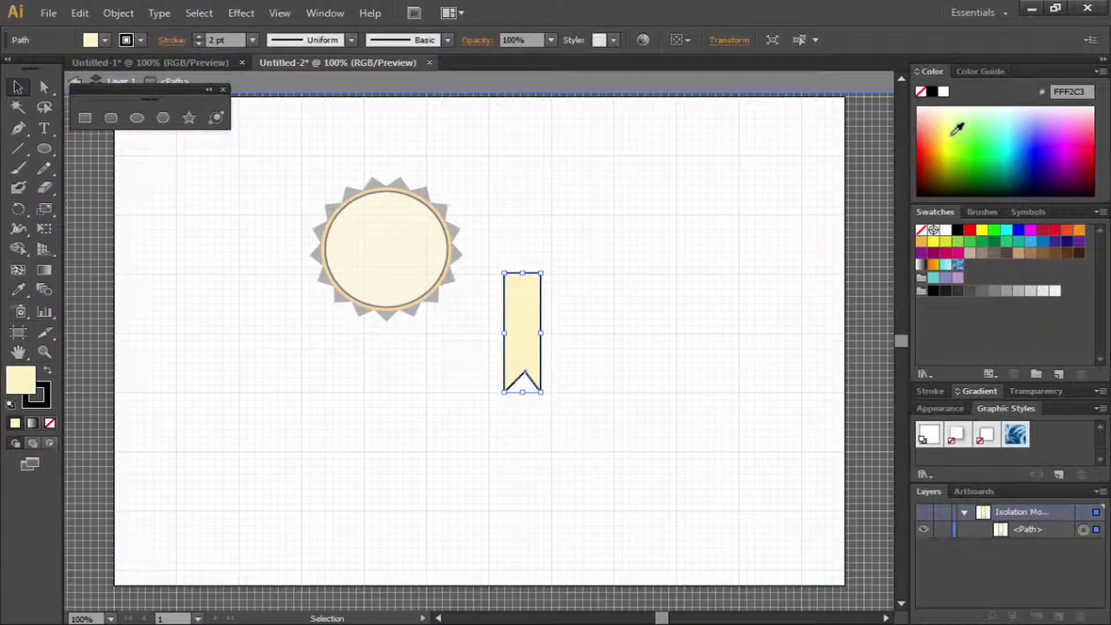
mouse_move(941, 115)
mouse_down()
mouse_move(938, 129)
mouse_move(949, 124)
mouse_up()
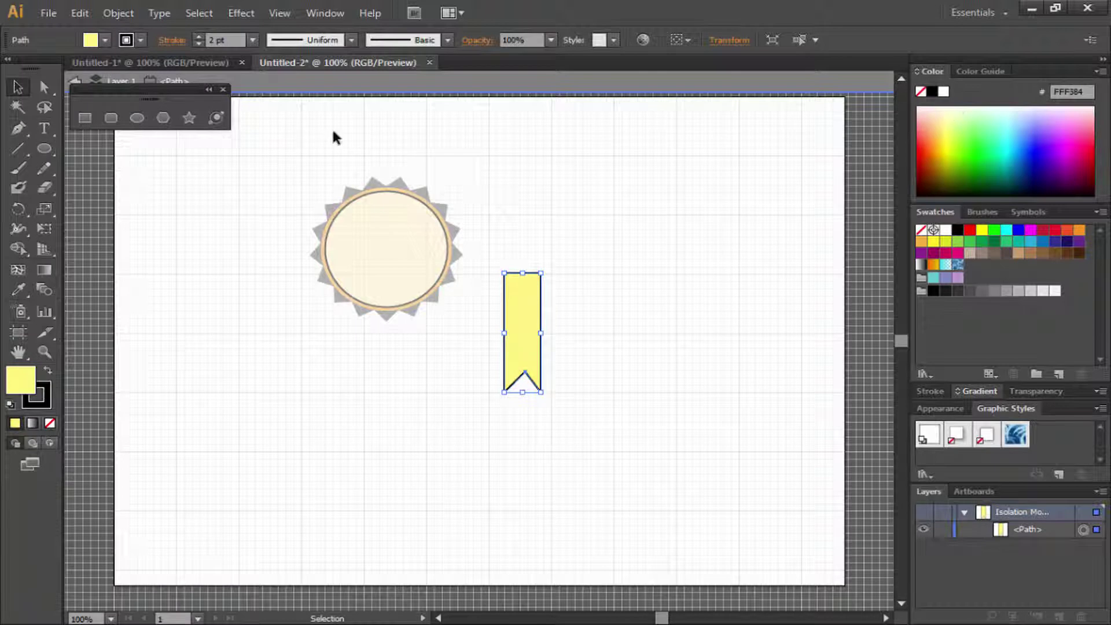
- Remove the ribbon's stroke, fill it with orange F7931E and exit isolation mode
click(104, 39)
click(139, 40)
click(138, 41)
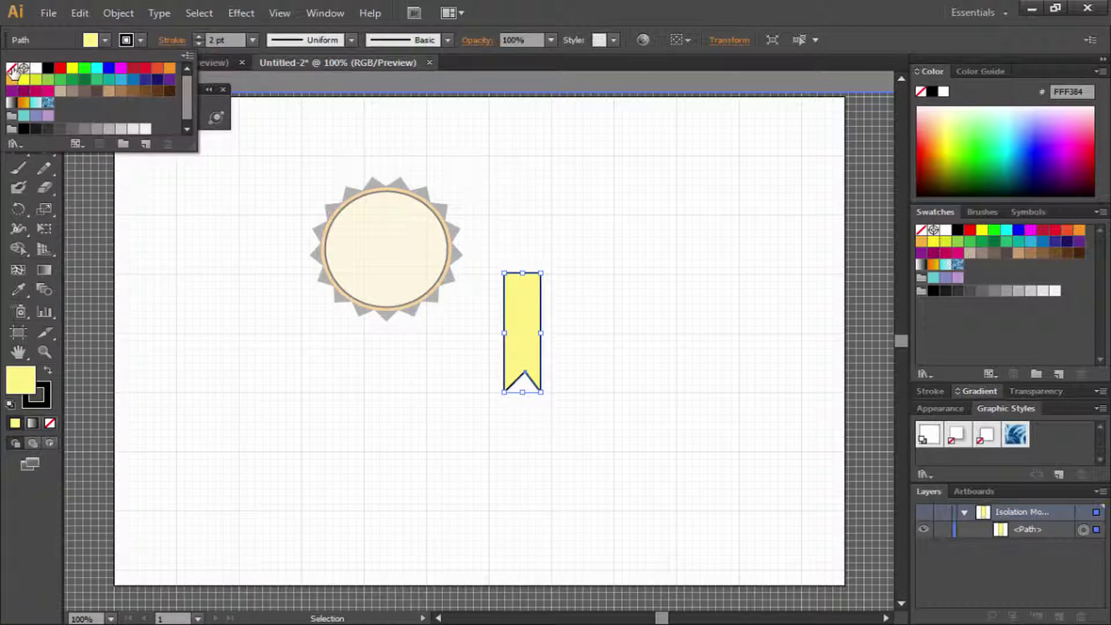
click(12, 68)
click(107, 41)
click(107, 41)
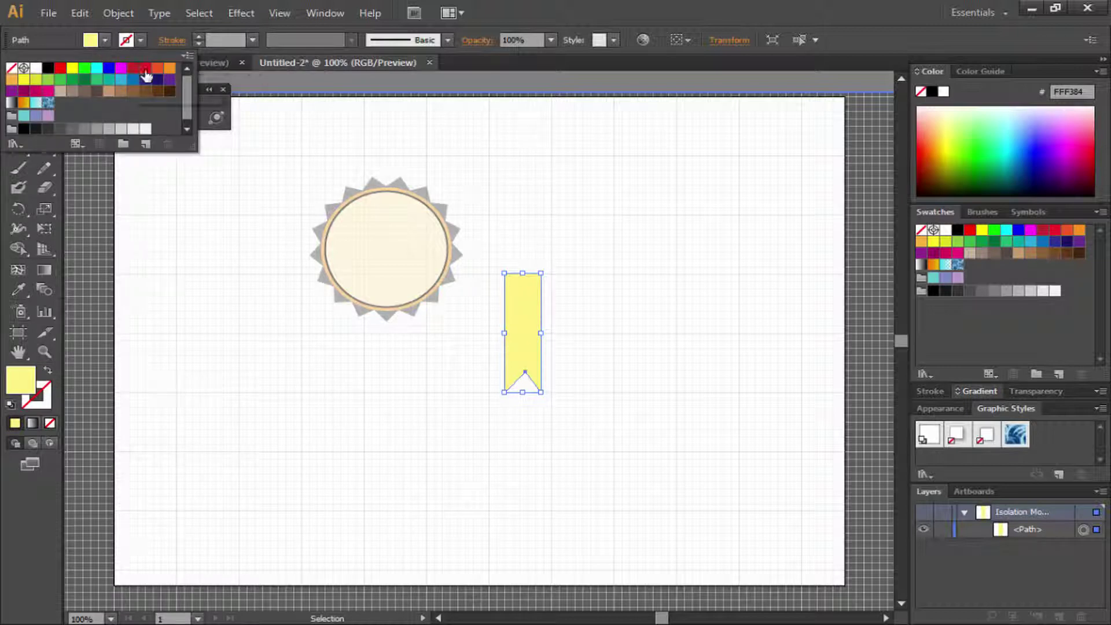
click(169, 68)
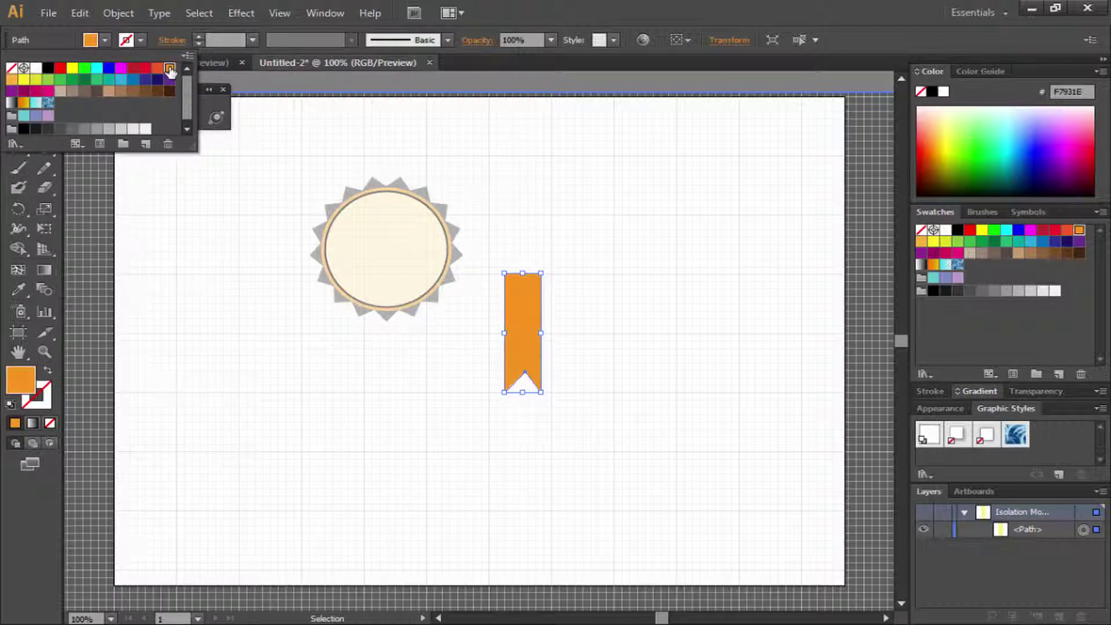
click(106, 40)
double_click(385, 265)
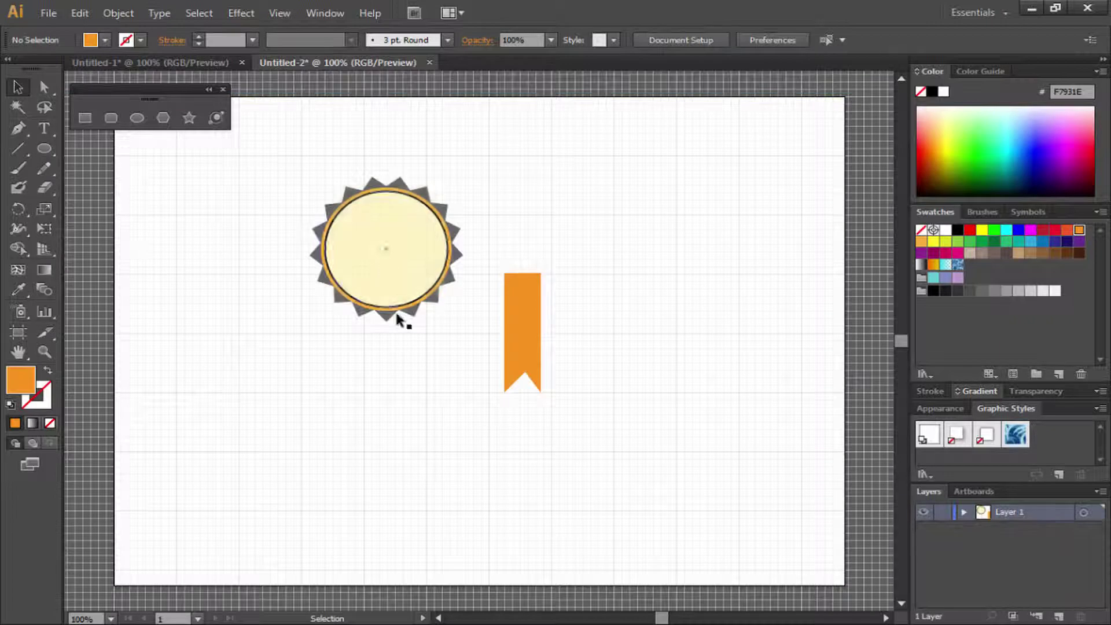
- Tilt the ribbon so it hangs diagonally from the badge's lower-right edge and stack it beneath all the badge shapes
click(526, 341)
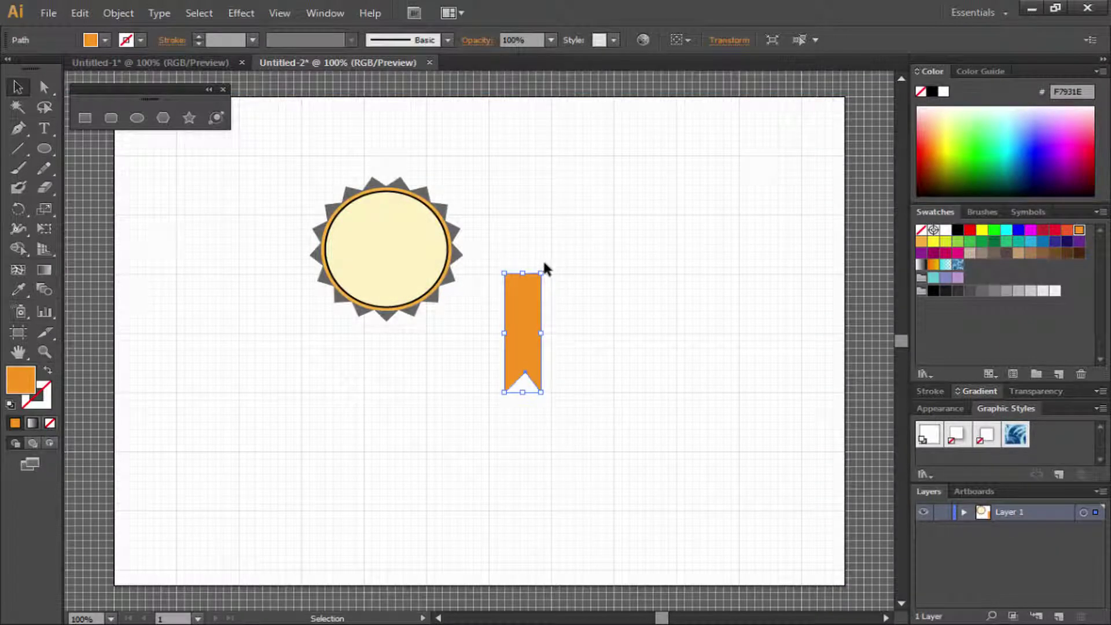
drag(545, 267, 511, 255)
drag(486, 312, 421, 276)
drag(421, 324, 429, 327)
click(423, 375)
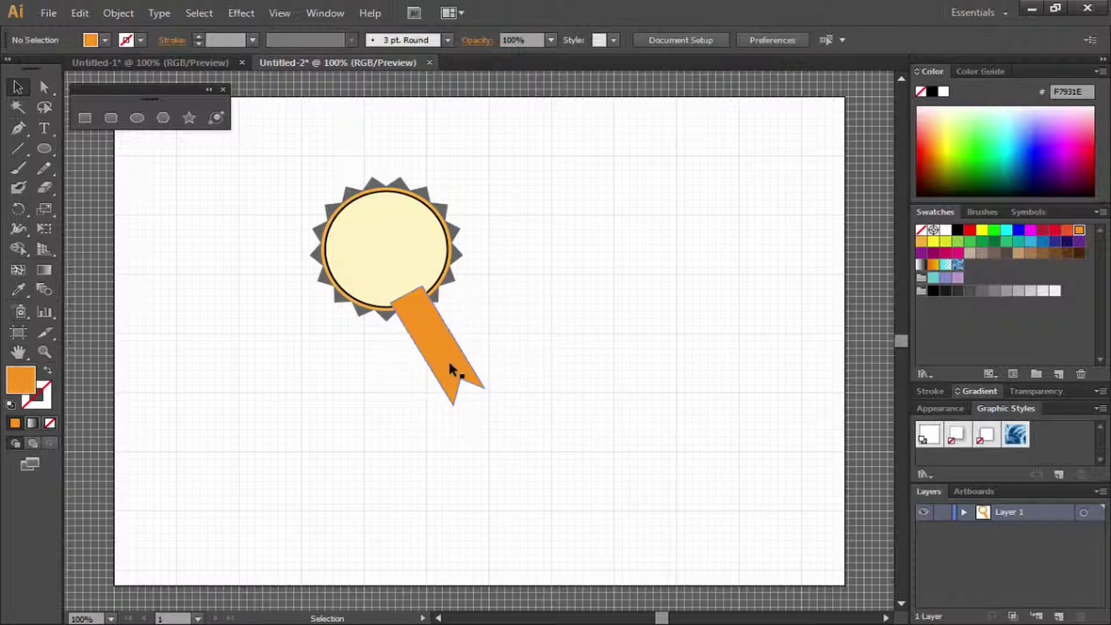
click(963, 512)
drag(1023, 524, 1023, 586)
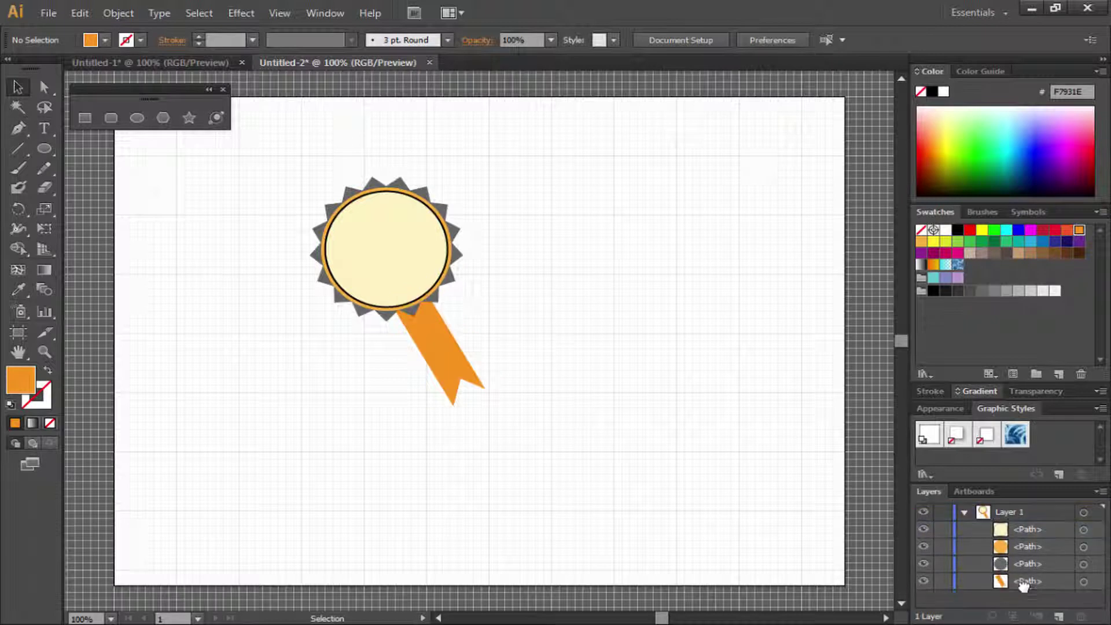
- Duplicate the ribbon and rotate the copy to hang almost vertically from the badge, to the left of the first ribbon
click(439, 346)
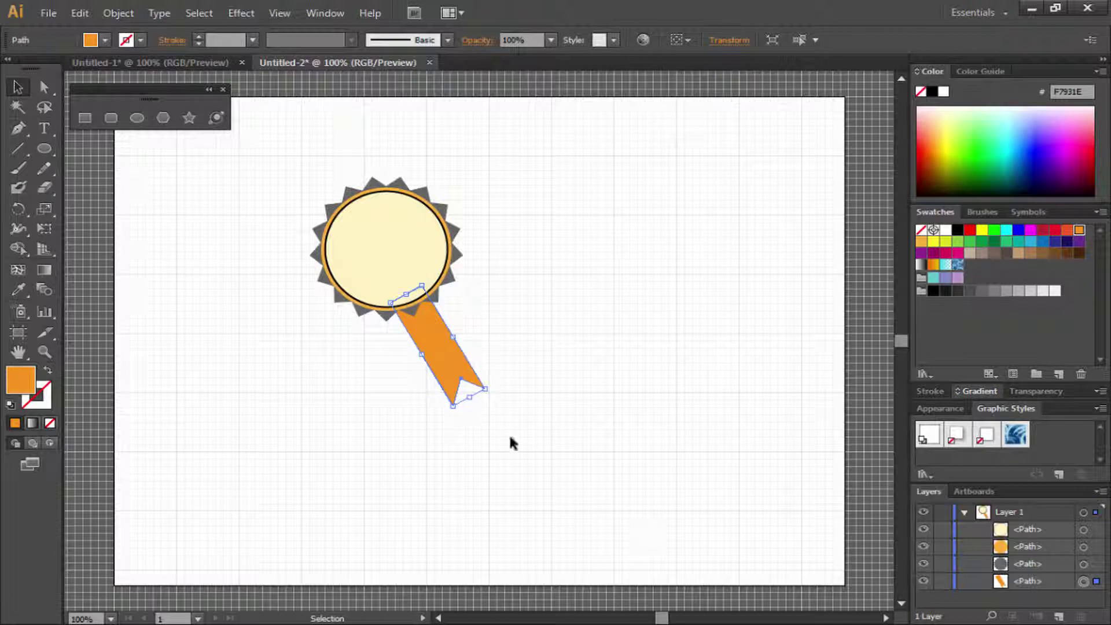
key(ctrl+c)
click(80, 13)
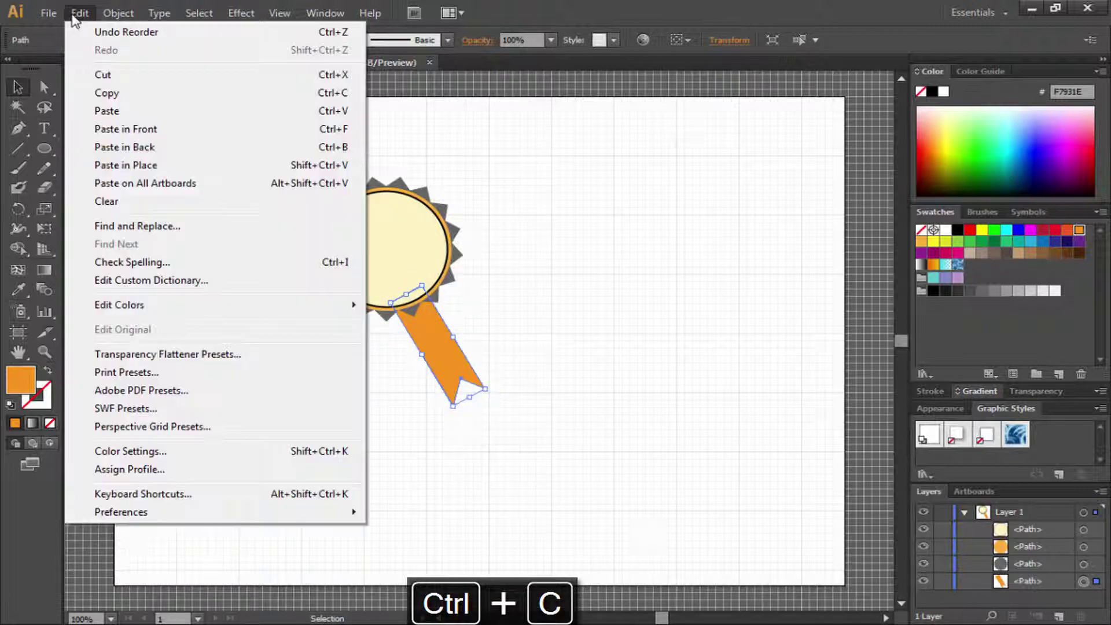
click(109, 95)
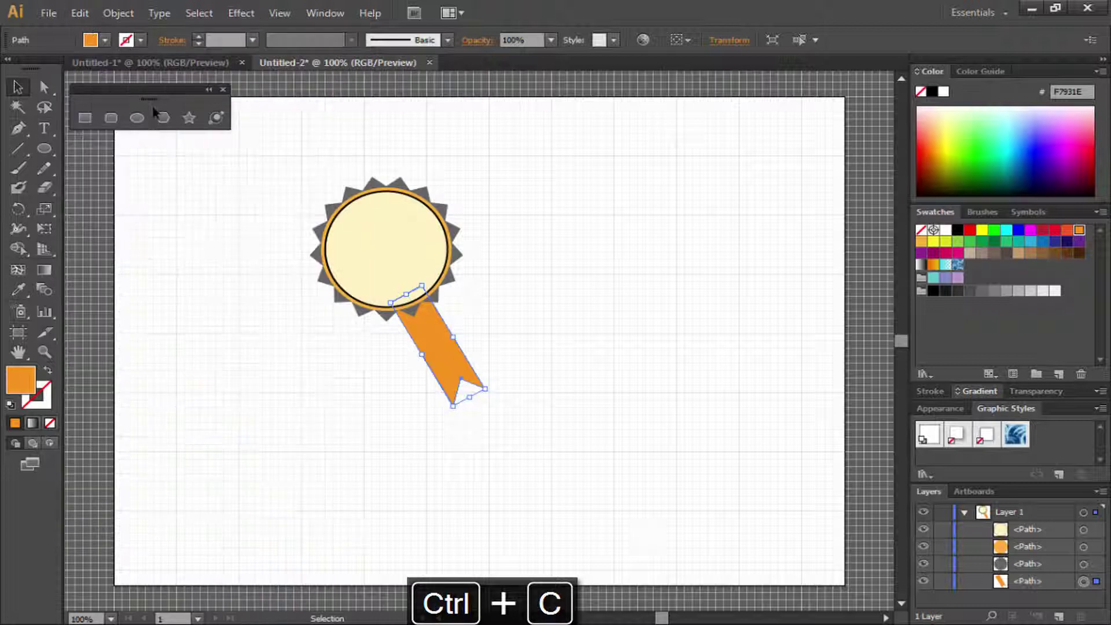
key(ctrl+v)
drag(502, 351, 415, 375)
mouse_move(400, 307)
mouse_down()
mouse_move(420, 300)
mouse_move(405, 299)
mouse_up()
mouse_move(394, 341)
mouse_down()
mouse_move(388, 320)
mouse_move(388, 335)
mouse_up()
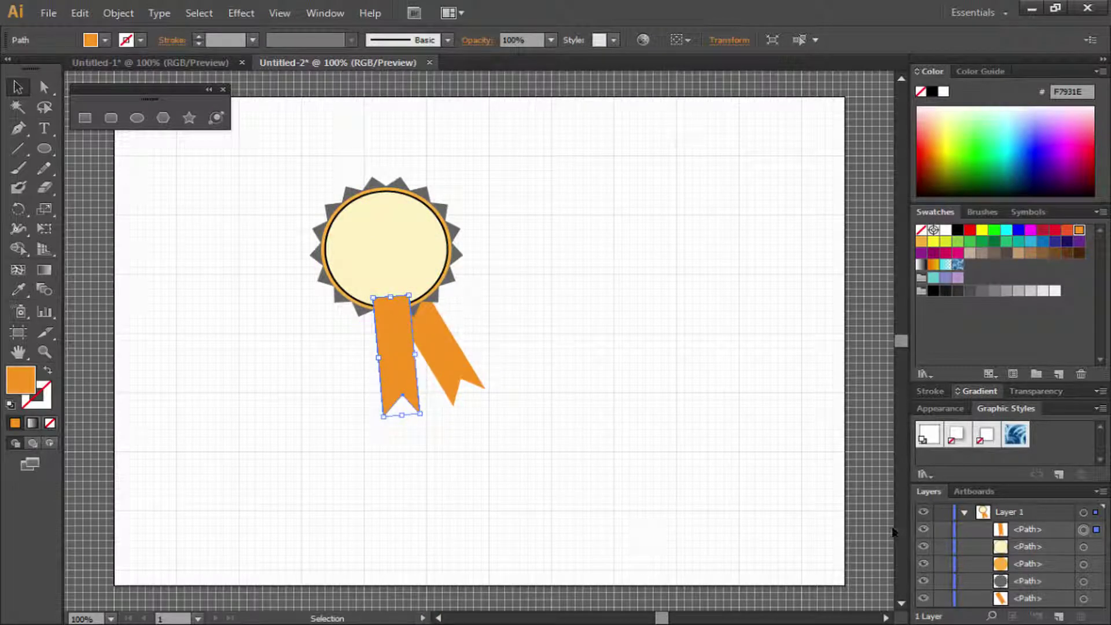
- Stack the copied ribbon beneath the gray starburst, then shift it slightly down and the diagonal ribbon slightly up
drag(1024, 537, 1024, 596)
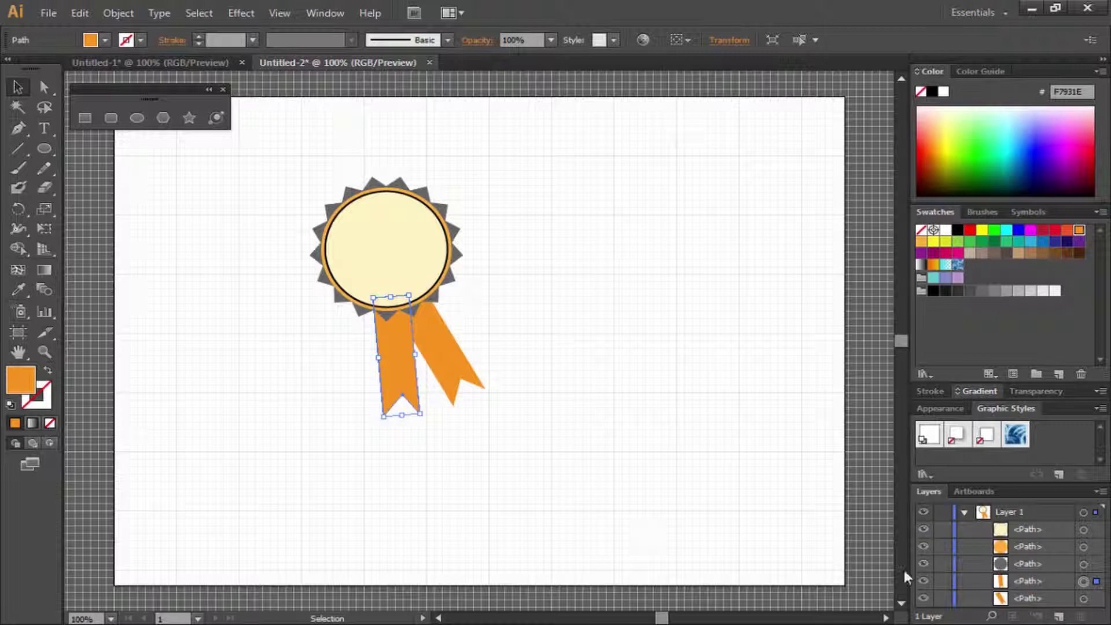
click(552, 427)
drag(387, 363, 402, 366)
click(551, 446)
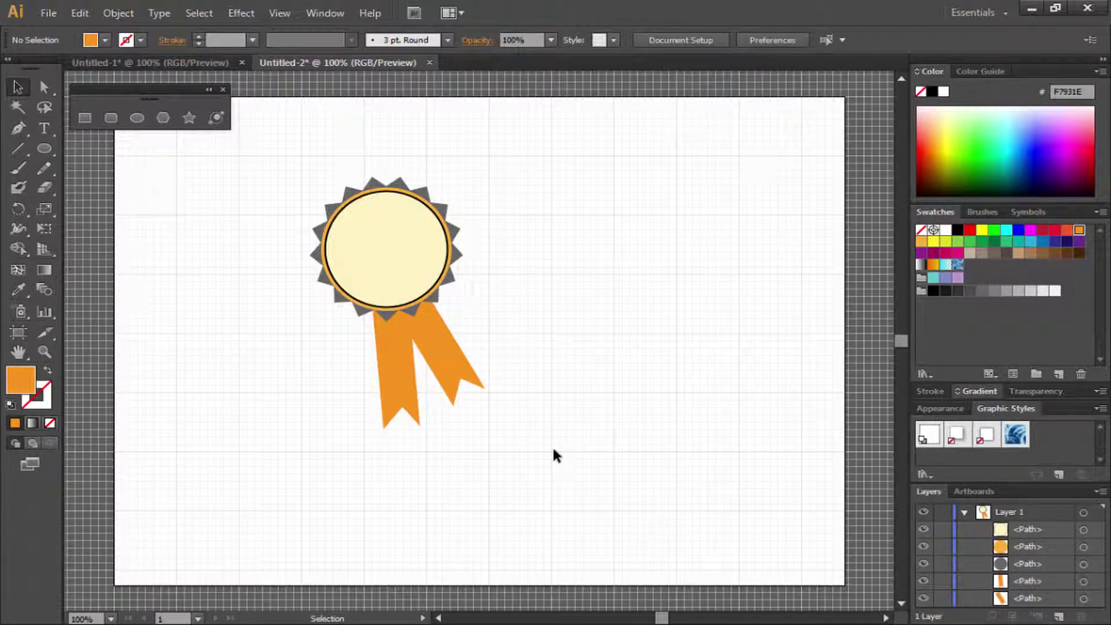
click(450, 357)
drag(438, 345, 437, 345)
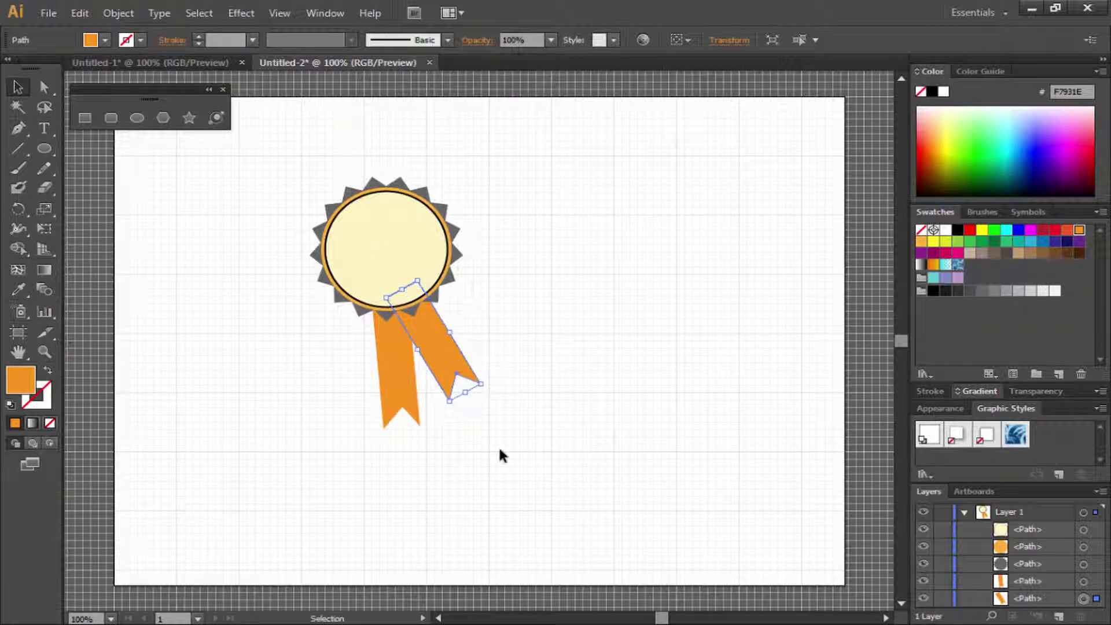
click(499, 450)
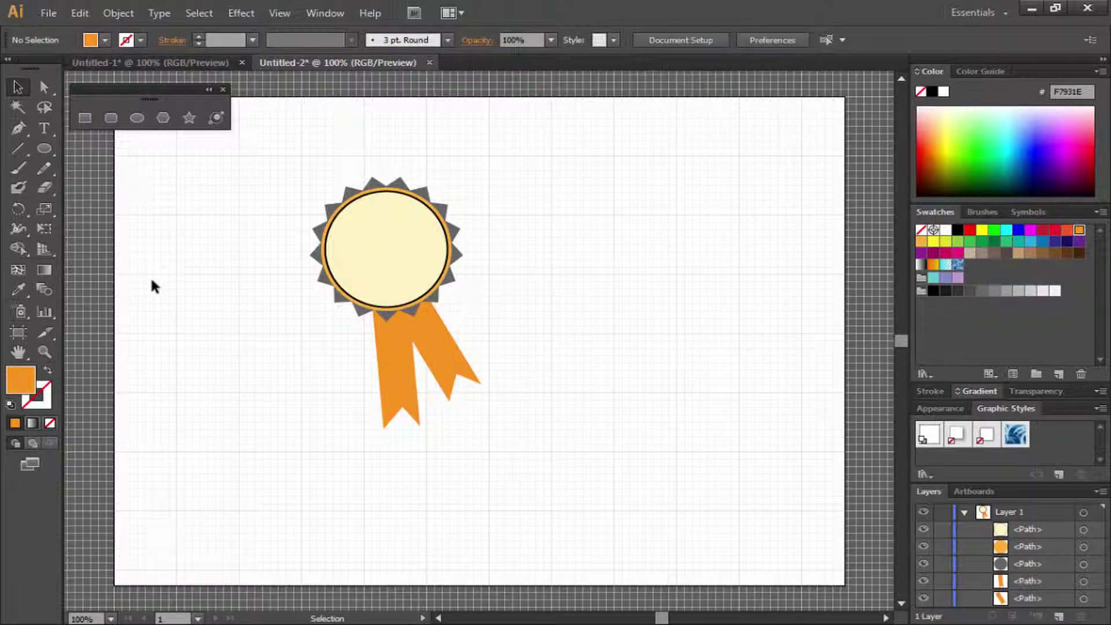
- Add the text "Class of" on the empty area beside the badge and select all of its characters
click(42, 132)
click(593, 221)
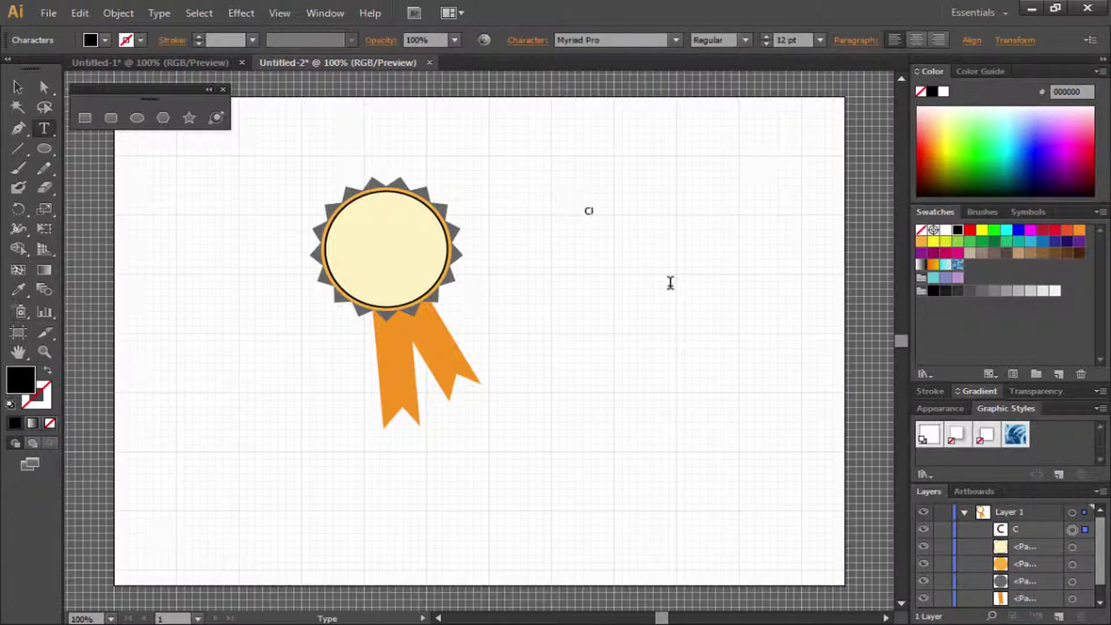
text(Class of)
key(ctrl+a)
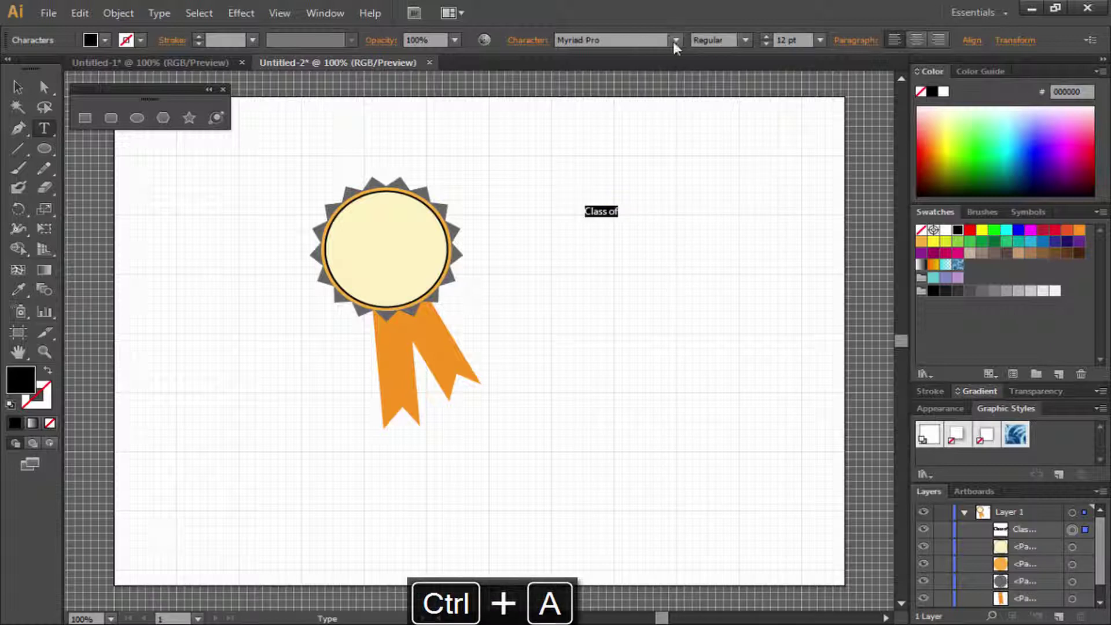
- Try several fonts on the "Class of" text, including Neuropol-Regular and Lao UI
click(672, 41)
click(662, 78)
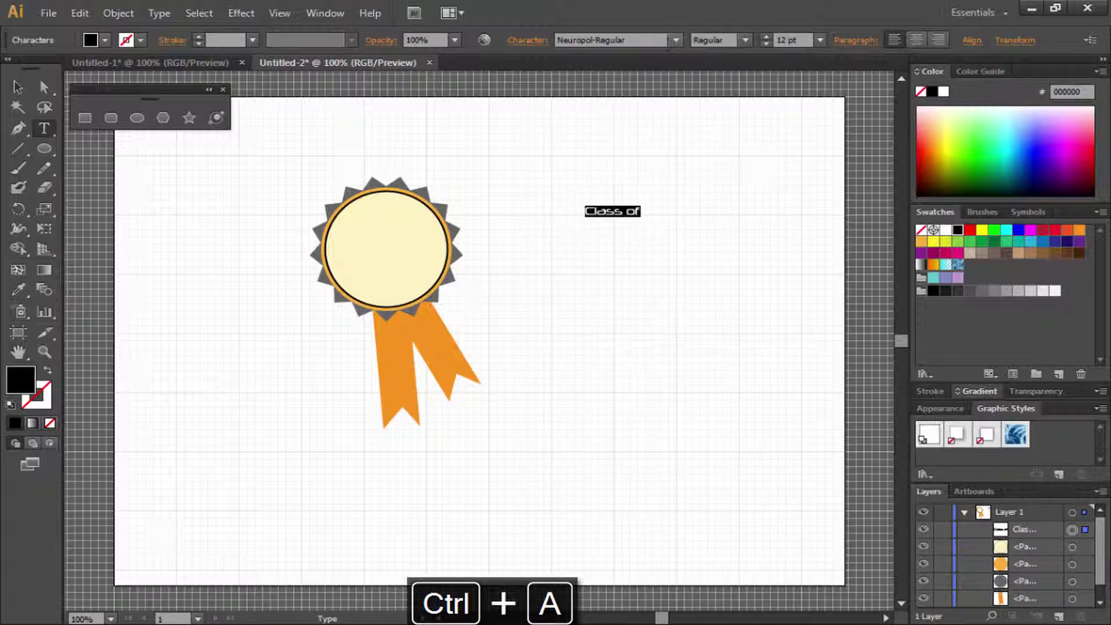
click(675, 40)
click(668, 89)
click(676, 40)
scroll(671, 72, up, 10)
click(672, 71)
click(673, 37)
click(658, 81)
- Set the font of the "Class of" text to Kristen ITC
click(677, 40)
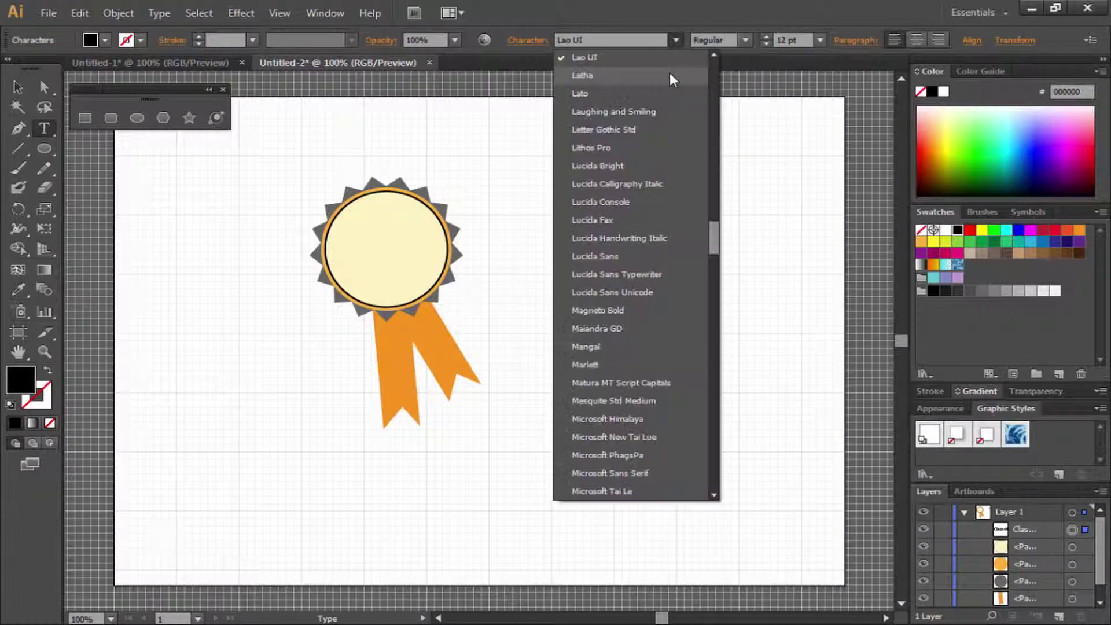
scroll(669, 75, up, 3)
click(638, 155)
key(Escape)
- Tilt the "Class of" text slightly upward to the right and place it in the upper part of the cream circle
click(18, 87)
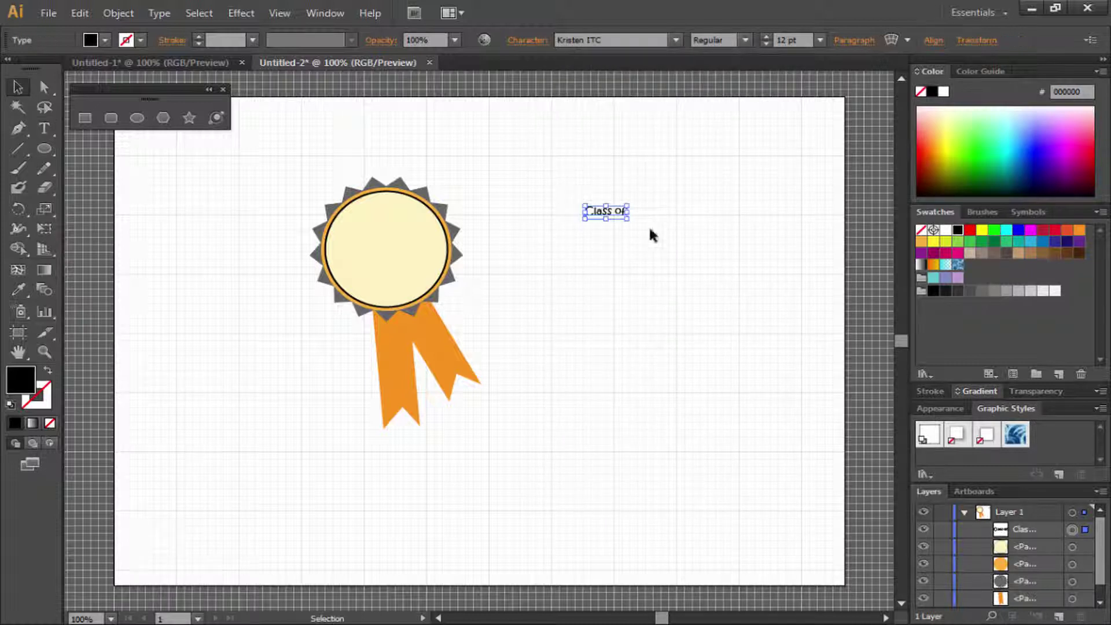
drag(636, 198, 402, 228)
click(521, 236)
click(530, 263)
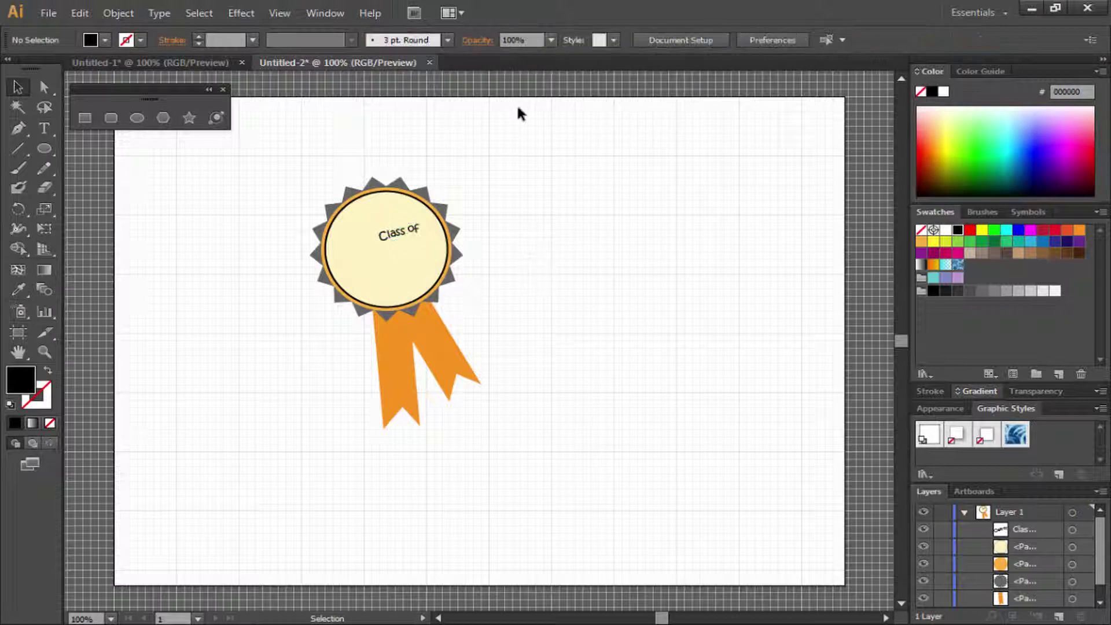
- Hide the document grid, leave everything deselected and activate the Type tool
click(278, 13)
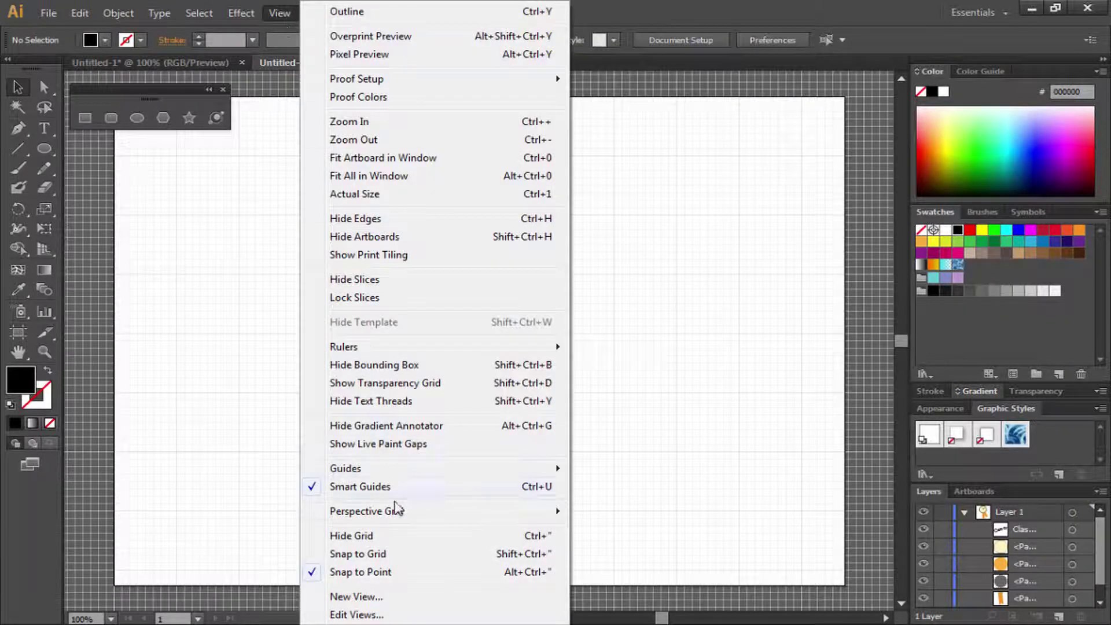
click(397, 536)
click(395, 238)
click(707, 316)
click(44, 128)
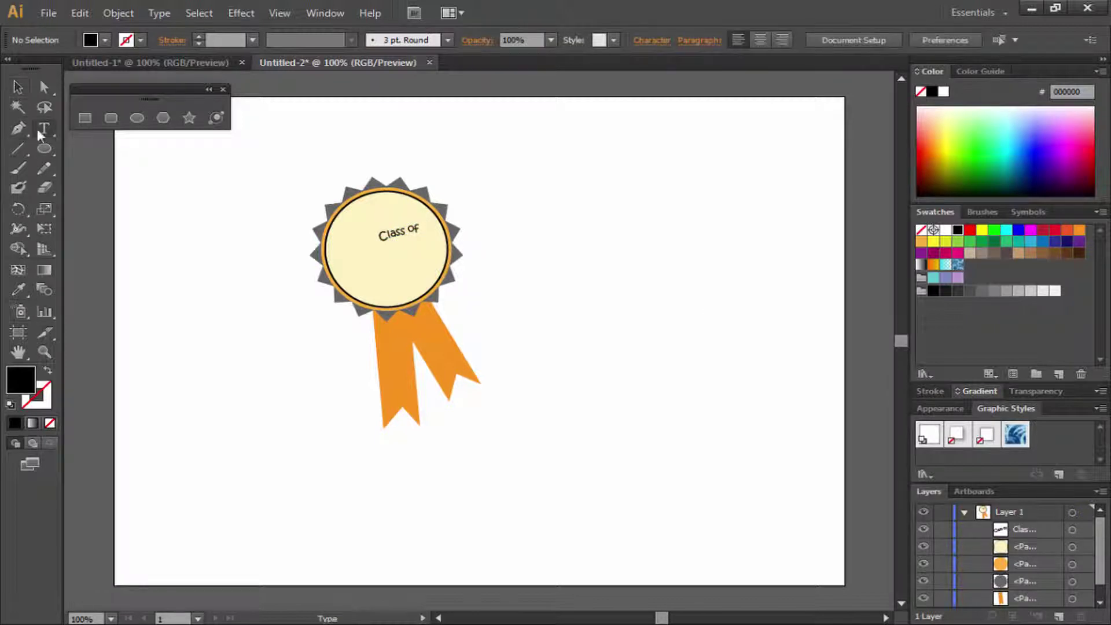
- Add the text "2017" in the empty area beside the badge and set its size to 27 pt
click(542, 250)
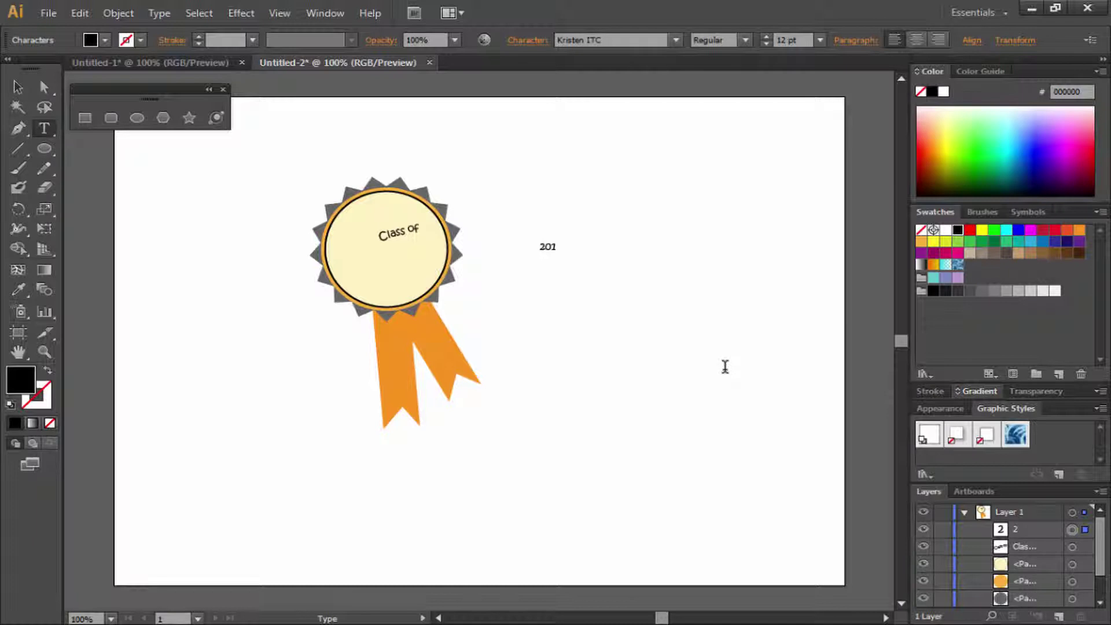
text(2017)
key(ctrl+a)
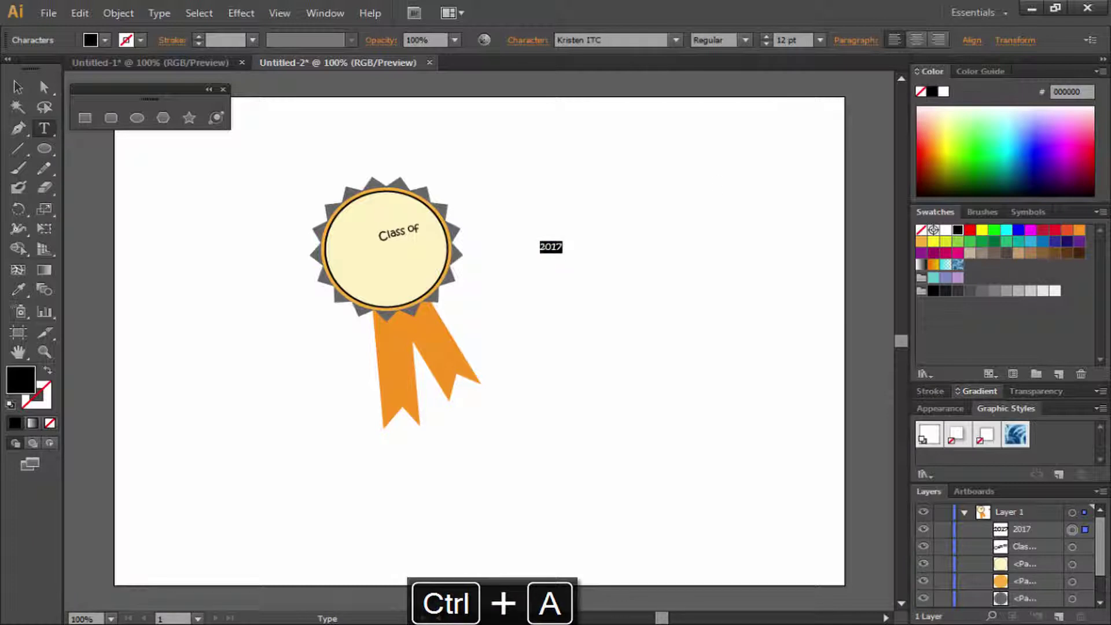
click(793, 40)
scroll(793, 40, up, 15)
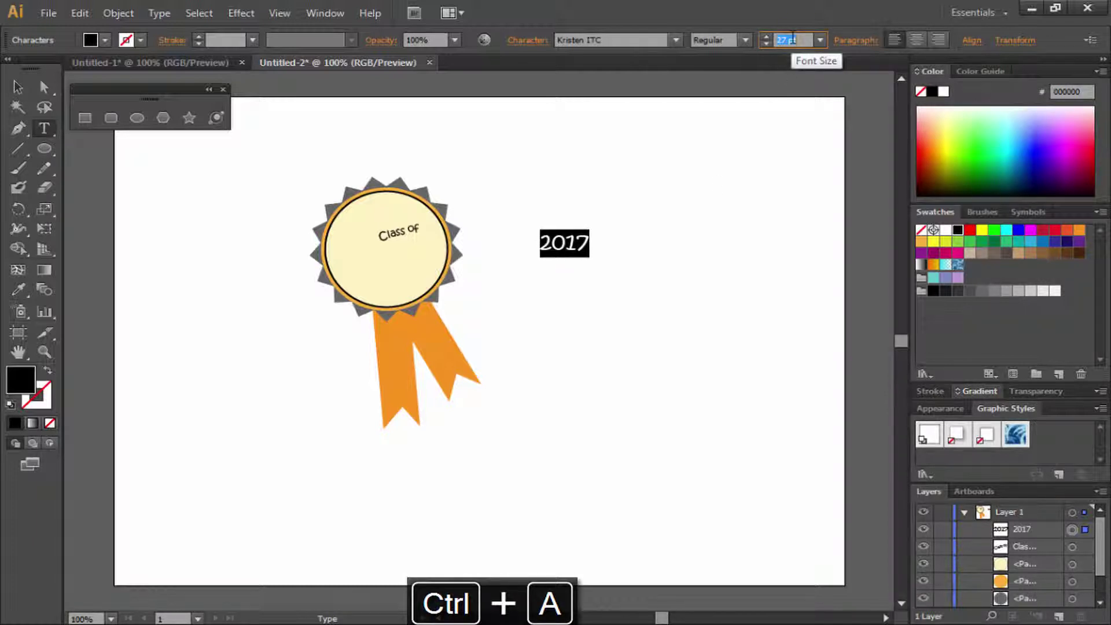
- Set the "2017" text to Lucida Fax, tilt it upward to the right and place it beneath "Class of" in the cream circle
click(673, 40)
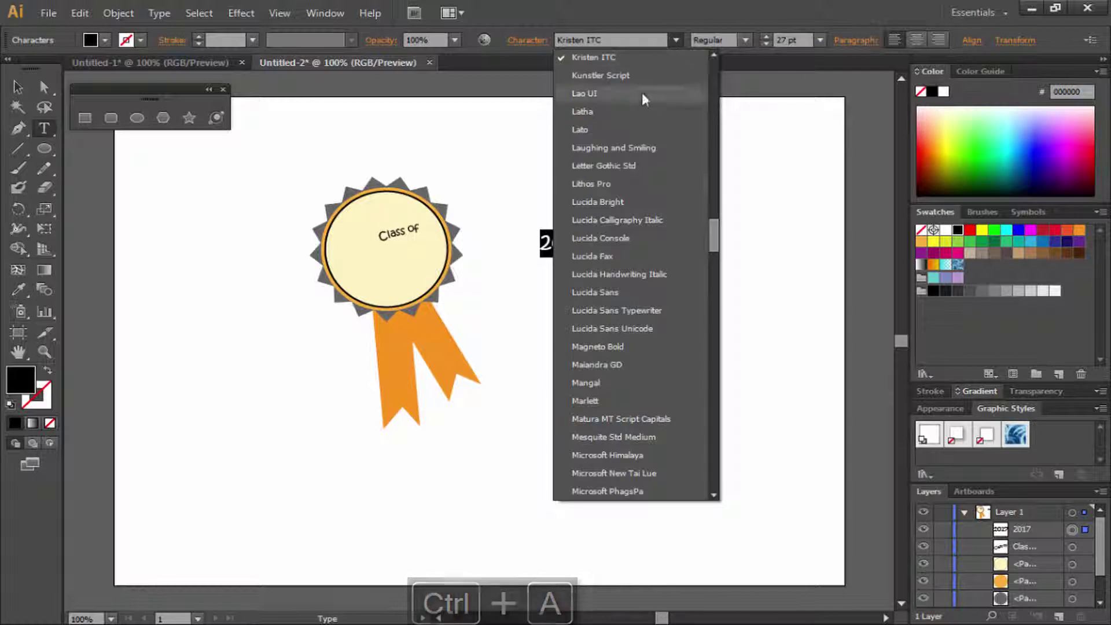
click(614, 253)
click(22, 87)
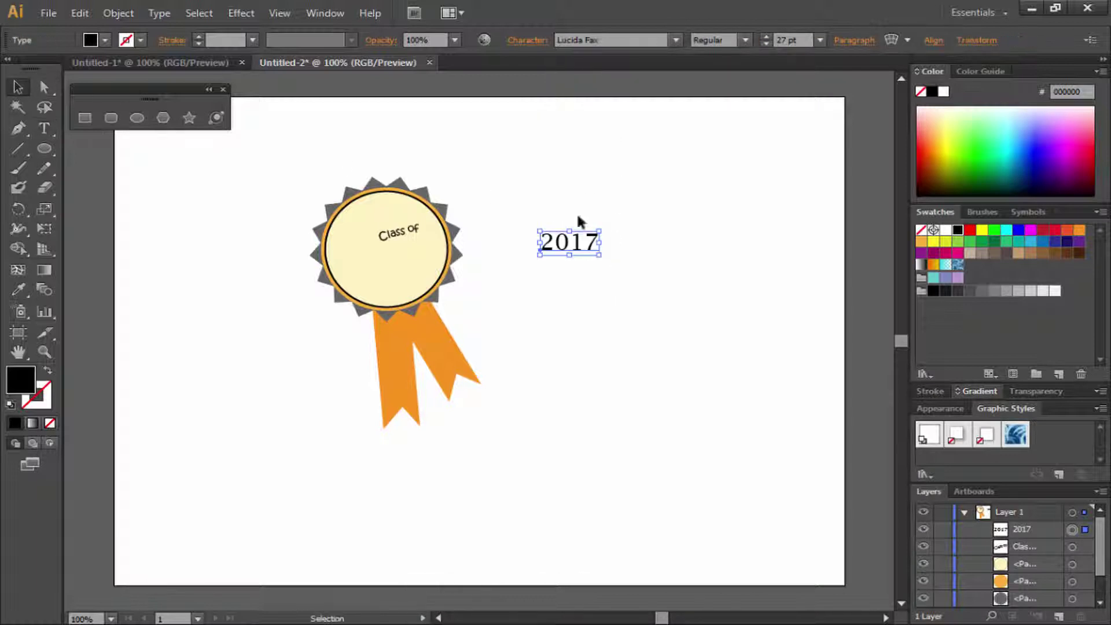
drag(569, 247, 424, 228)
click(566, 226)
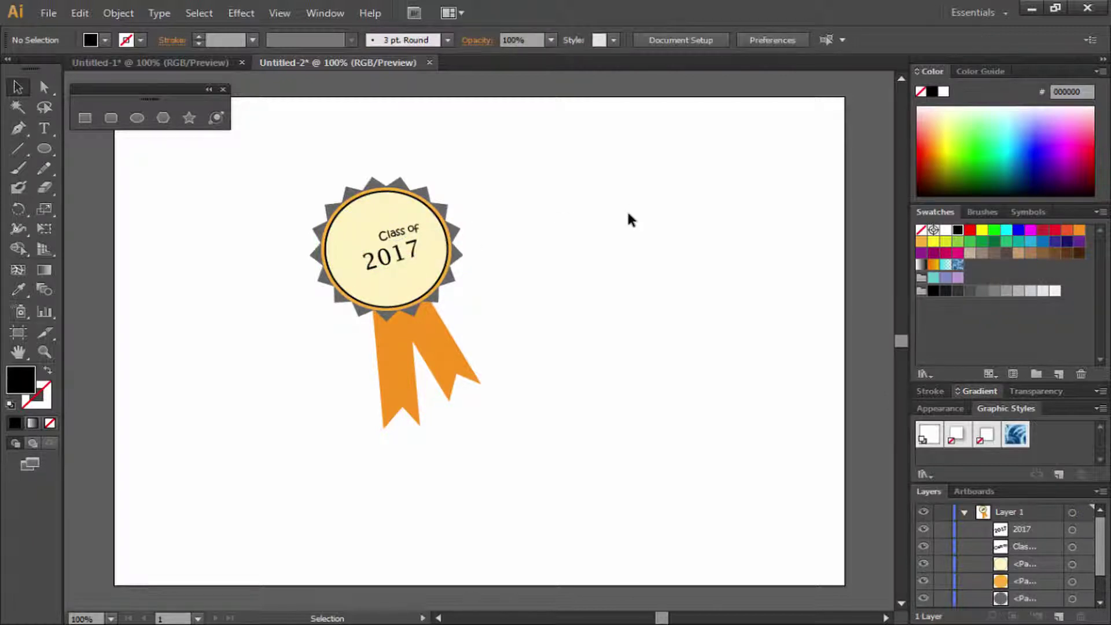
- Draw a slightly tilted five-pointed star in the empty area beside the badge
click(189, 118)
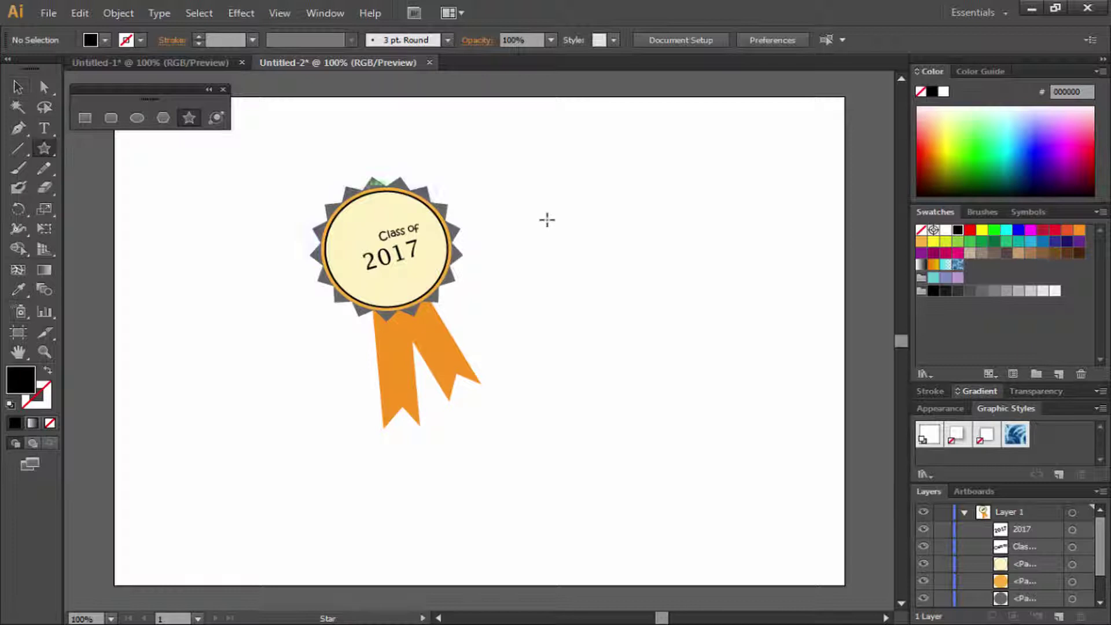
mouse_move(546, 215)
mouse_down()
mouse_move(569, 237)
mouse_move(560, 218)
mouse_up()
key(Down)
key(Down)
key(Down)
key(Down)
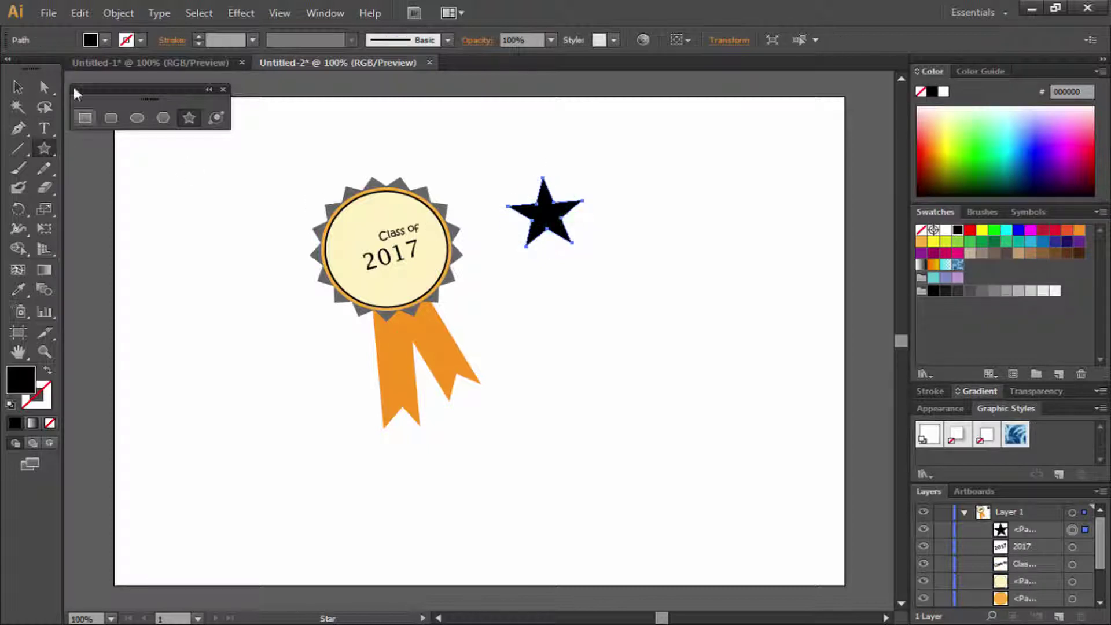
- Change the star's fill to dark gray 333333 and switch to the Selection tool
click(90, 40)
click(48, 127)
key(Escape)
key(v)
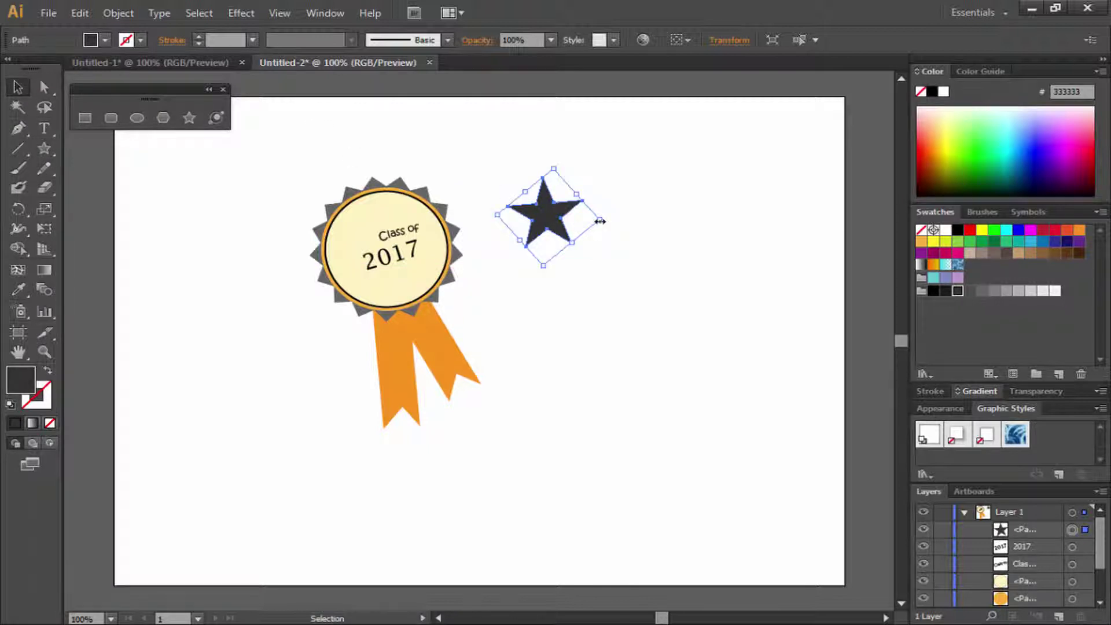
- Shrink the star and place it above the "Class of" text inside the cream circle, leaving it deselected
drag(600, 221, 394, 199)
click(542, 210)
click(382, 218)
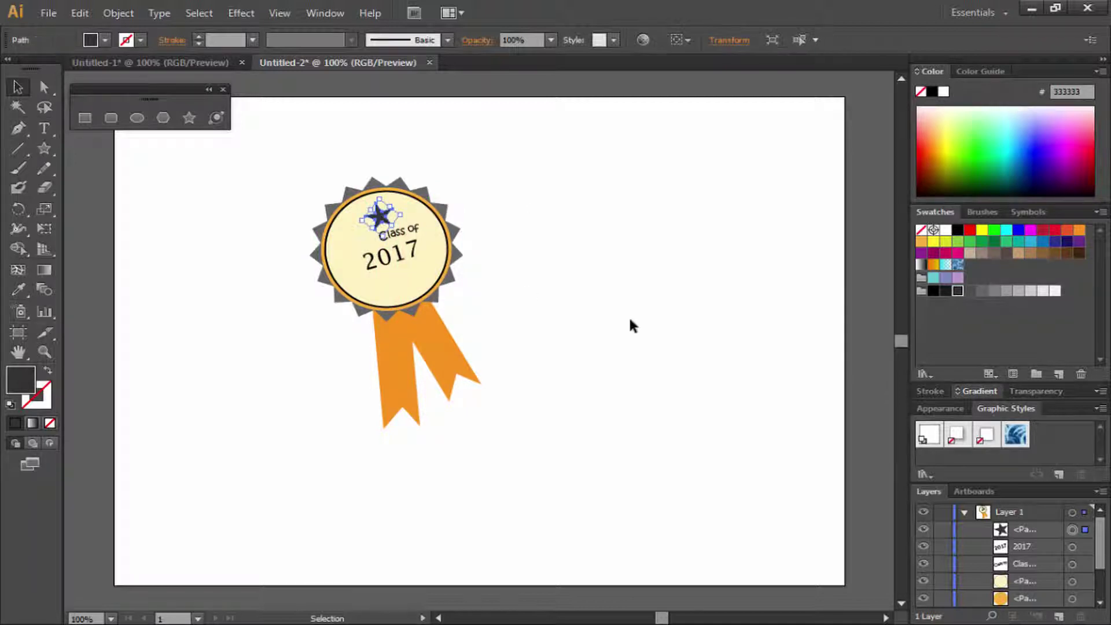
click(578, 278)
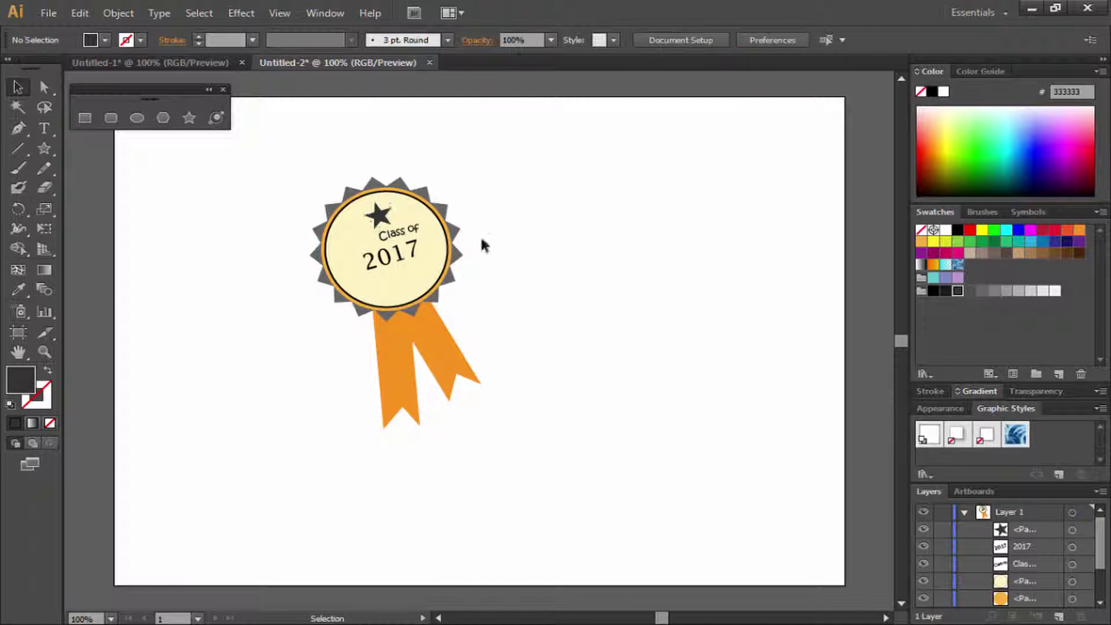
- Duplicate the small star and place the copy beneath the "2017" text inside the cream circle
click(373, 221)
key(ctrl+c)
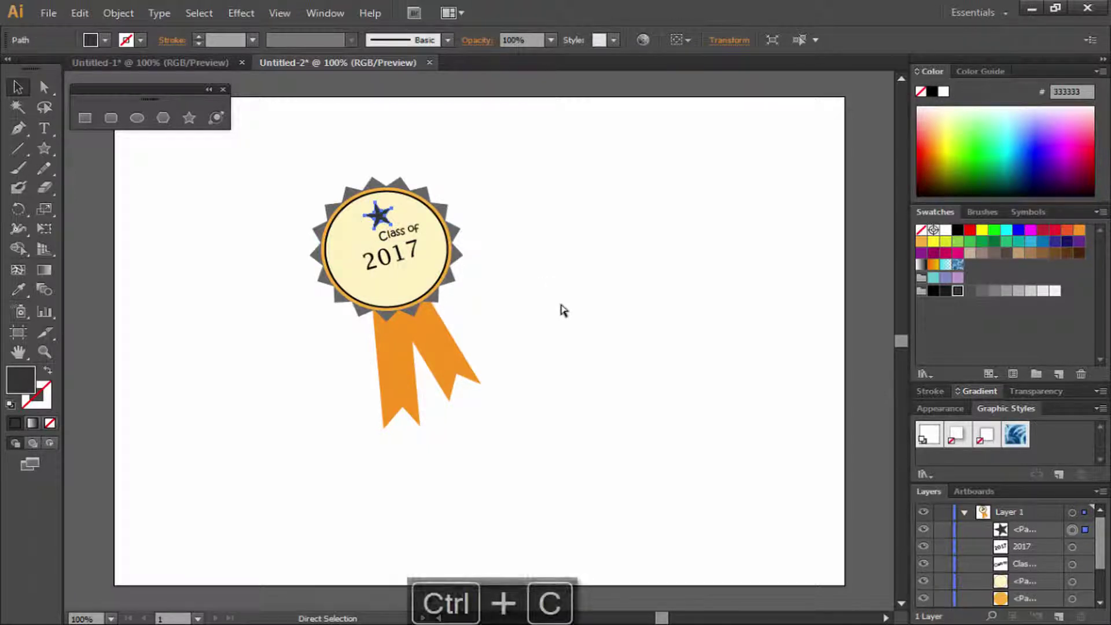
key(ctrl+v)
drag(479, 347, 396, 292)
click(531, 295)
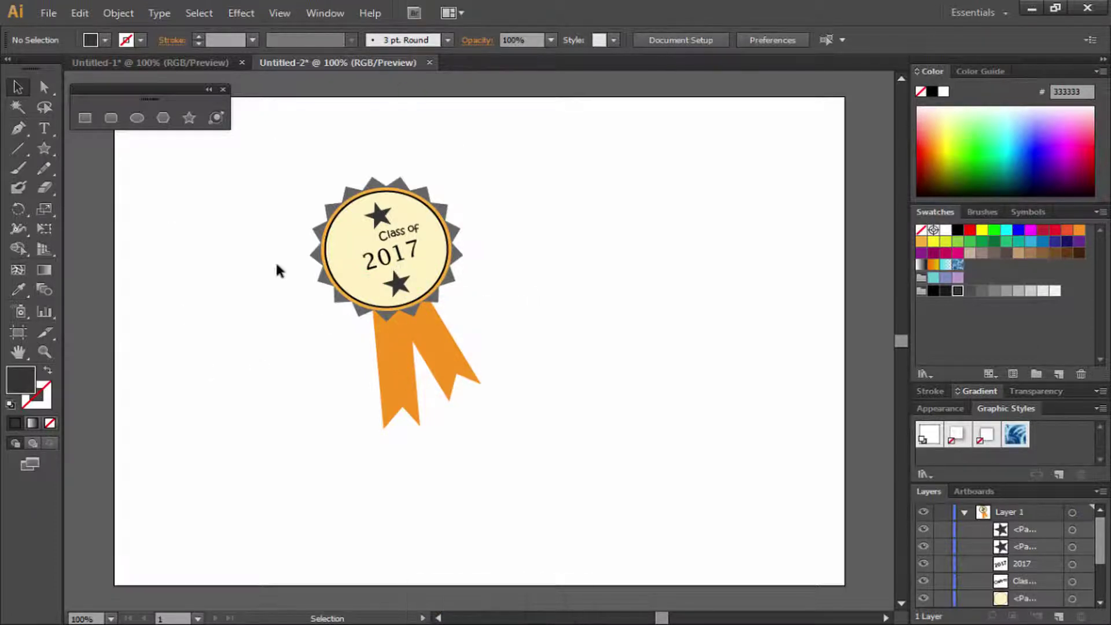
- Nudge the "2017" text slightly to the left and leave everything deselected
click(404, 262)
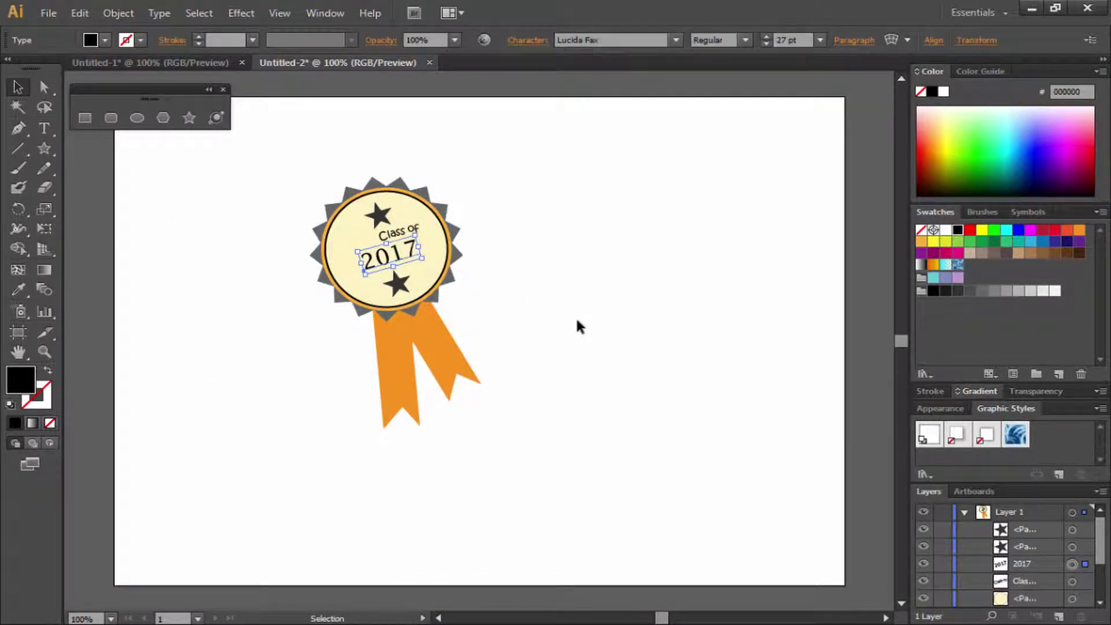
click(401, 231)
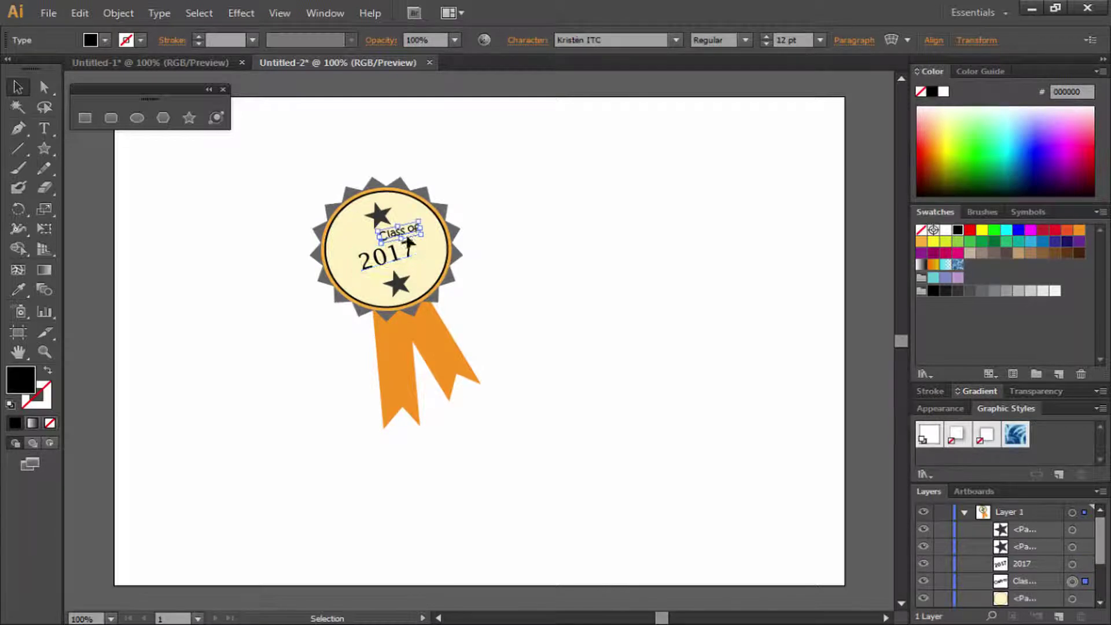
click(546, 277)
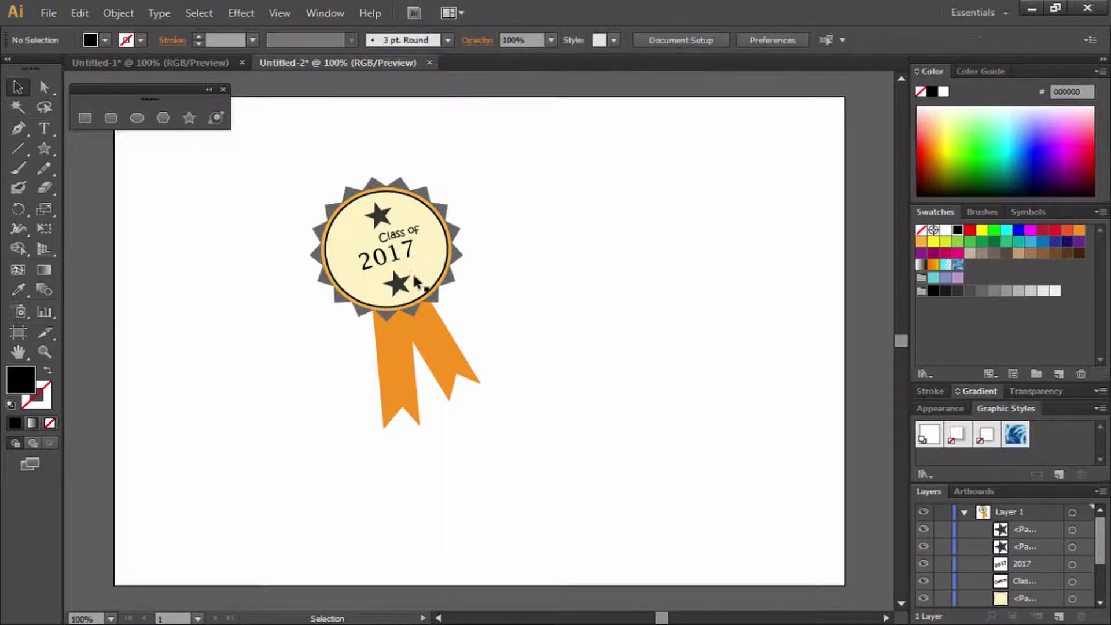
- Export the artwork to the Desktop as a PNG file named sdasasdasd2
click(48, 13)
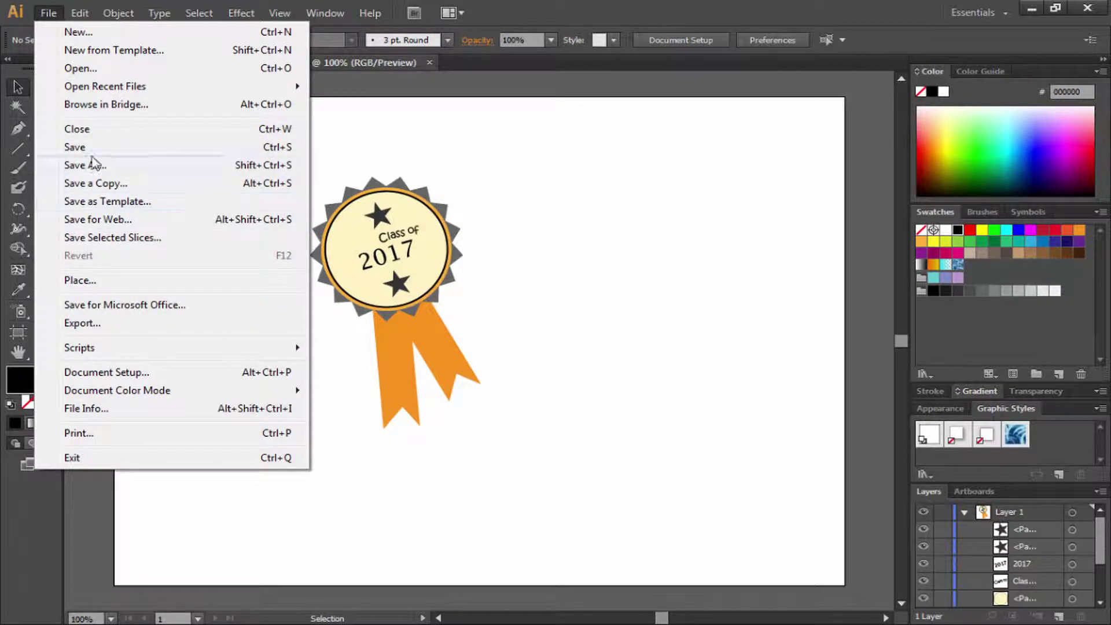
click(91, 324)
click(263, 415)
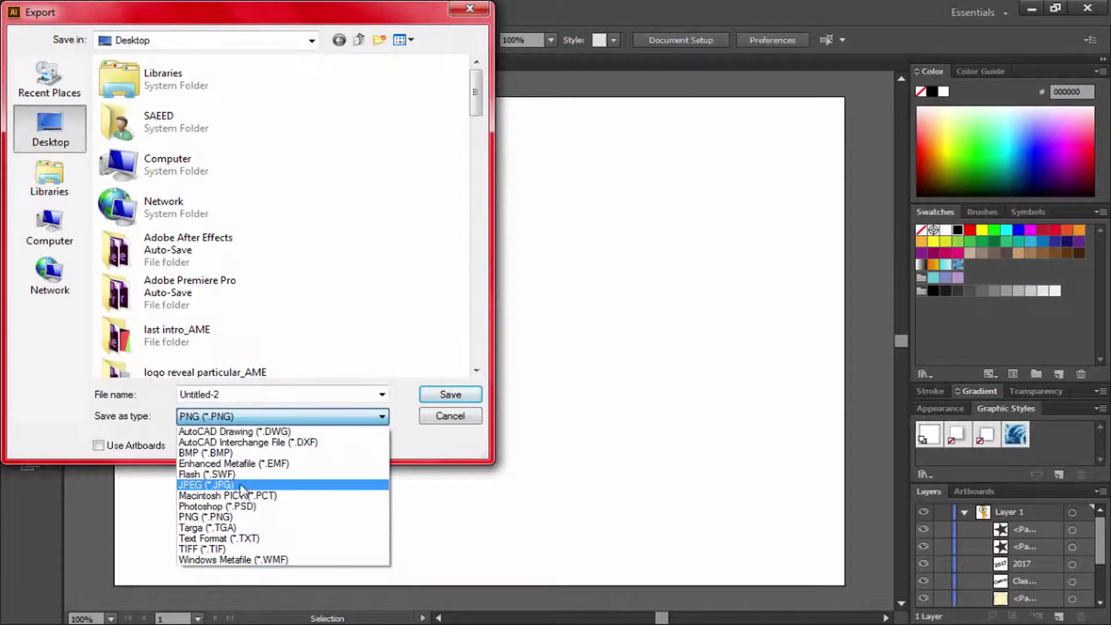
click(246, 518)
double_click(210, 395)
click(209, 395)
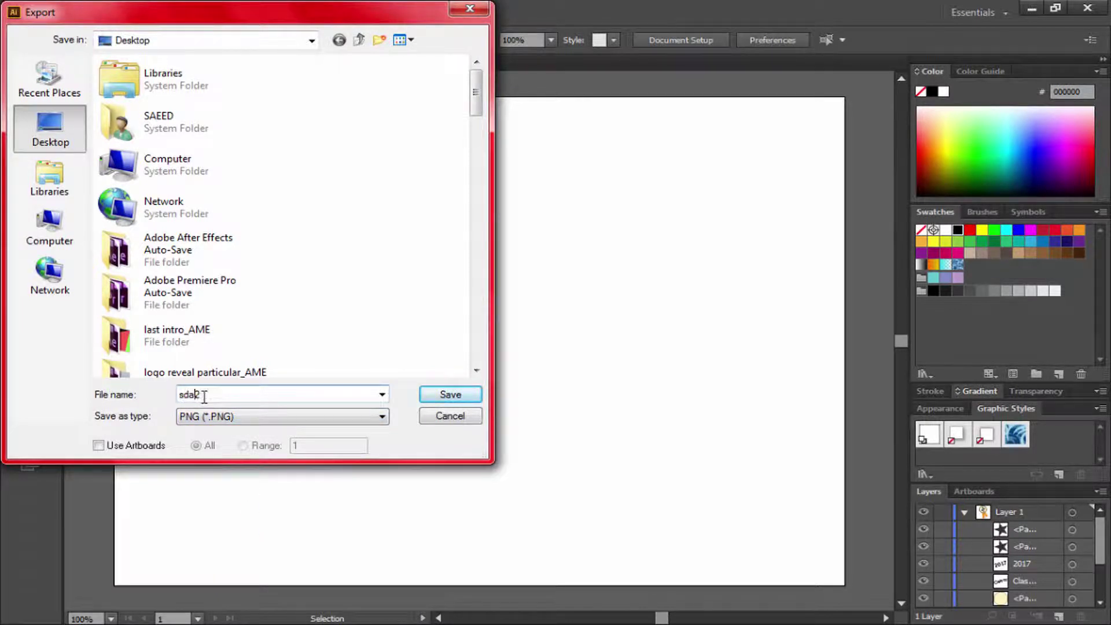
click(446, 397)
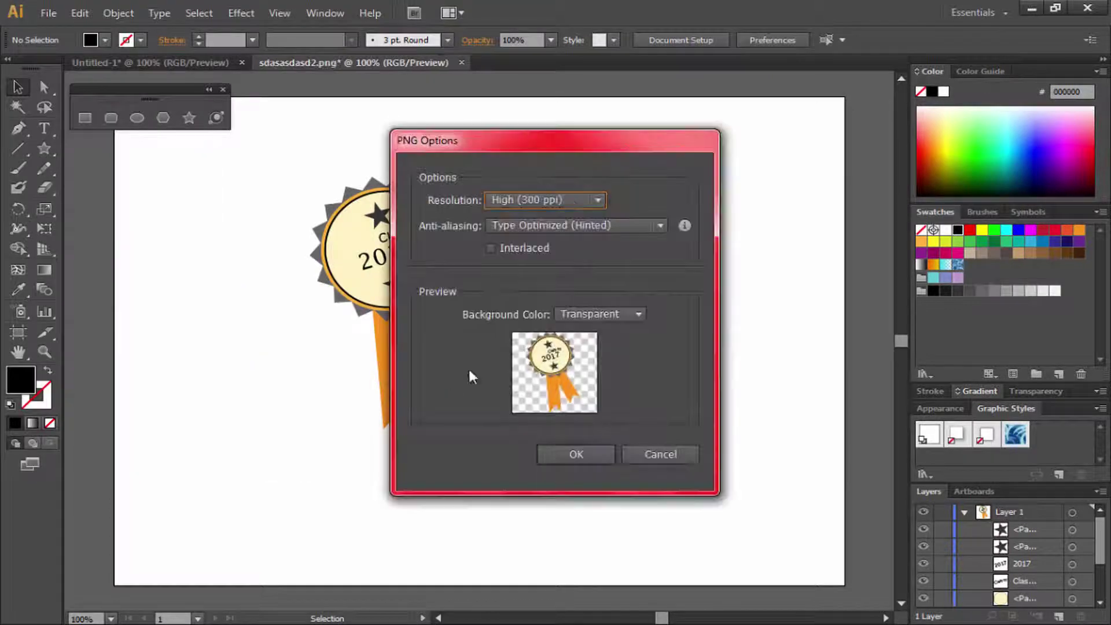
- Keep the PNG resolution at High (300 ppi) with a transparent background and finish the export
click(568, 200)
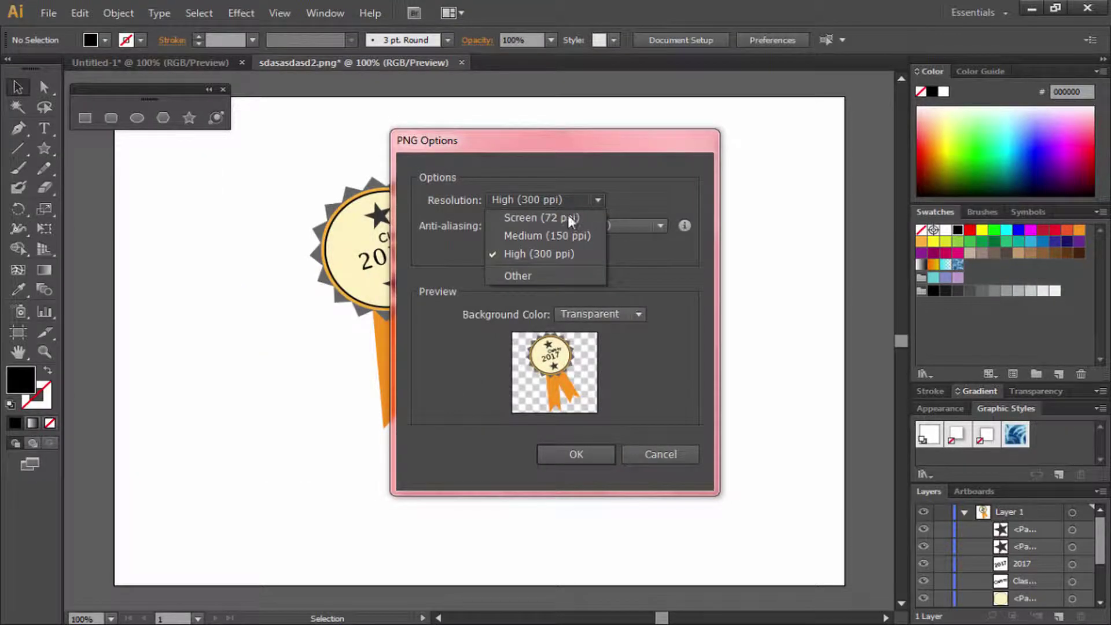
click(546, 253)
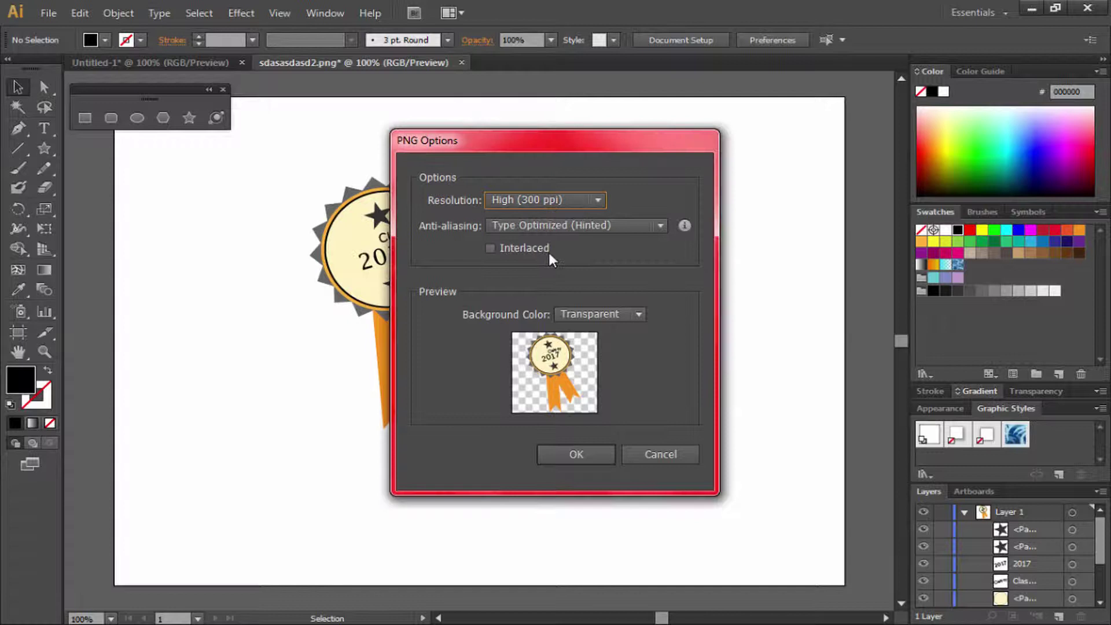
click(577, 454)
- Open the exported sdasasdasd2 image from the desktop in Windows Photo Viewer and examine the badge up close
click(1067, 599)
double_click(688, 165)
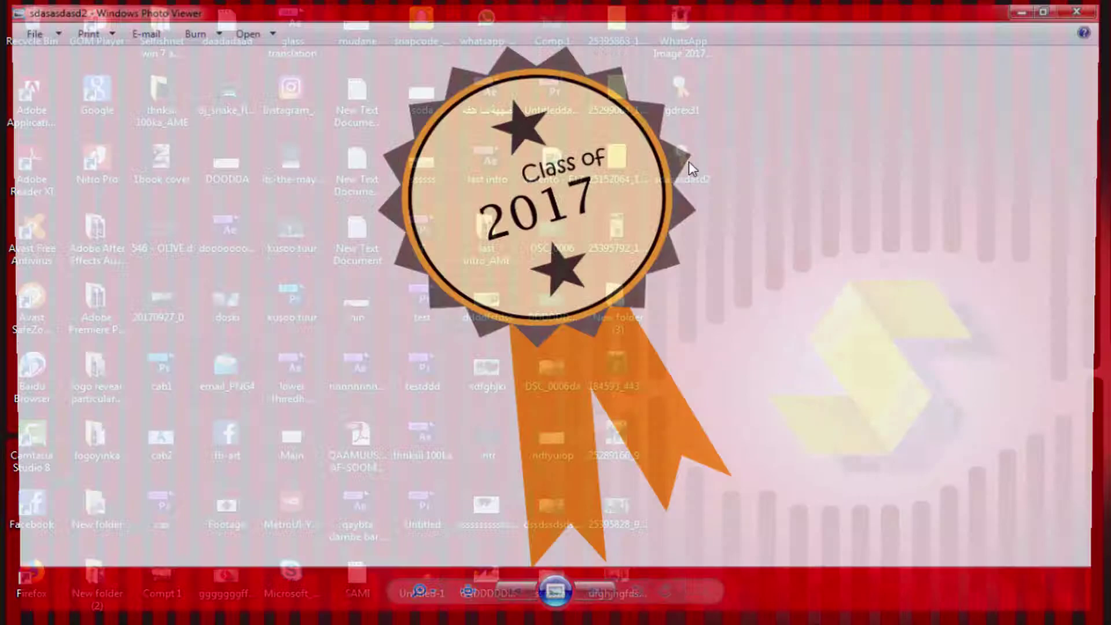
scroll(529, 211, up, 2)
scroll(531, 210, down, 2)
scroll(533, 206, up, 3)
drag(533, 206, 630, 454)
scroll(590, 342, down, 3)
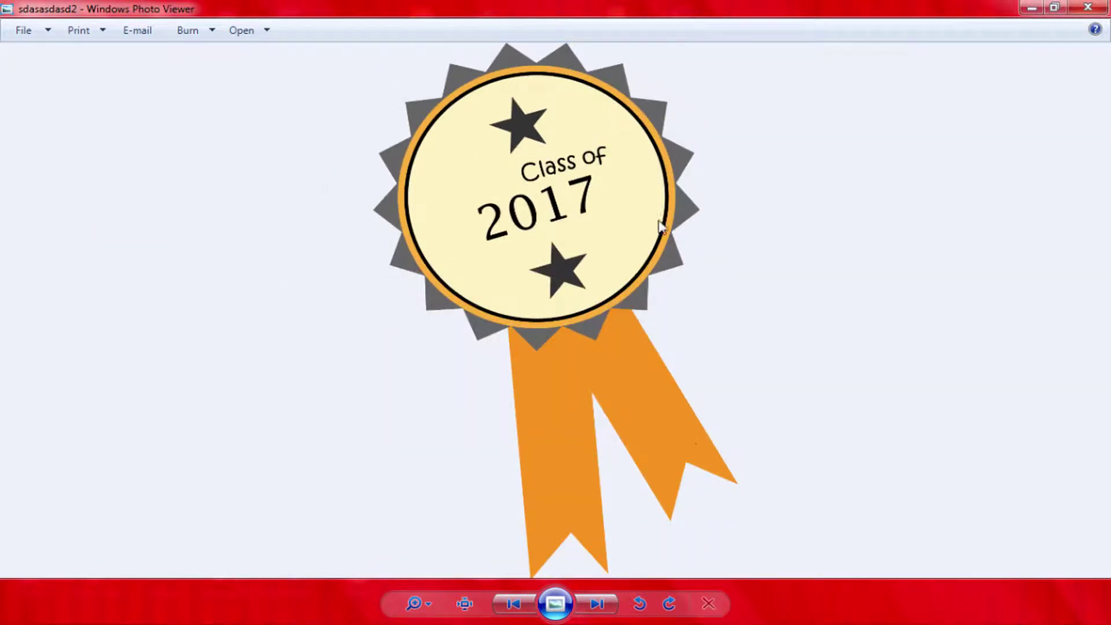